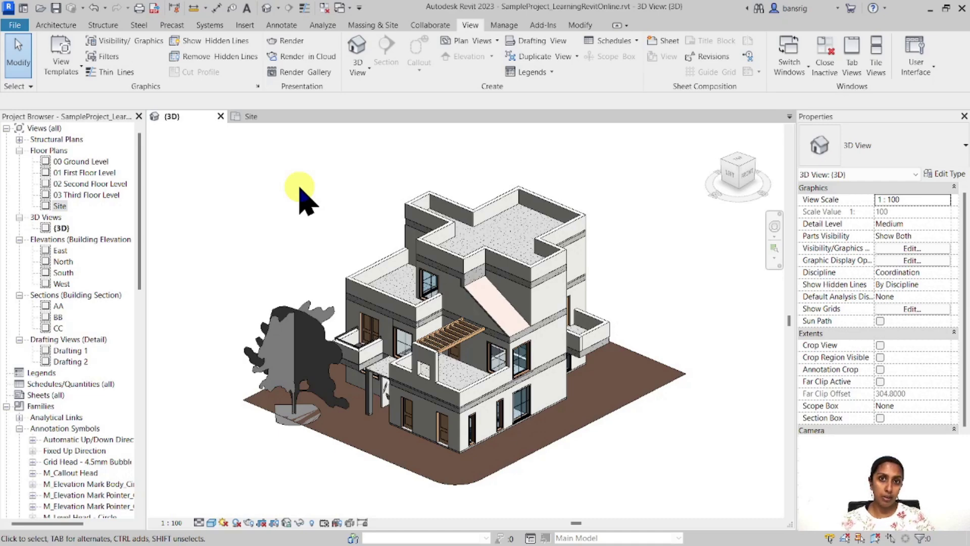
# - Open the Site floor plan and start the perspective Camera tool from the 3D View menu
pyautogui.doubleClick(59, 206)
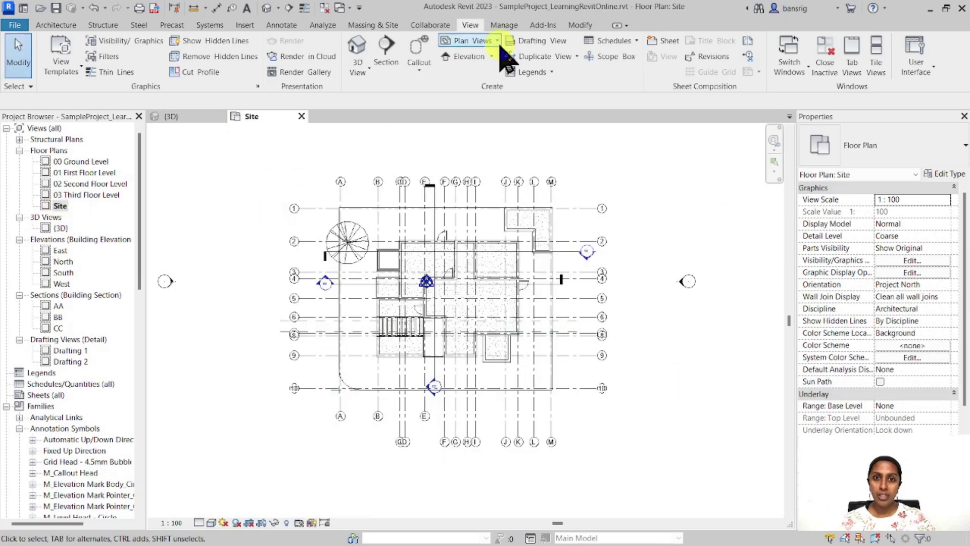
pyautogui.click(359, 70)
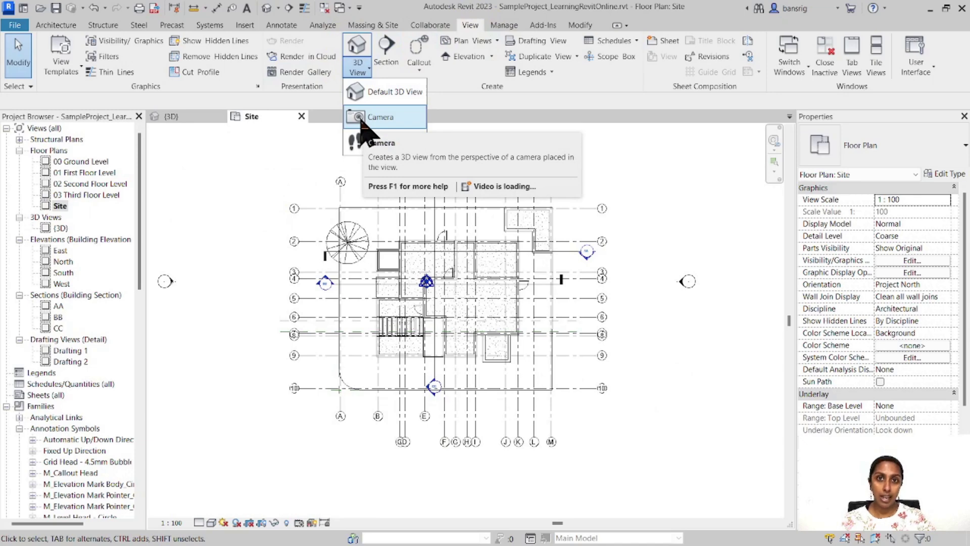
pyautogui.click(365, 121)
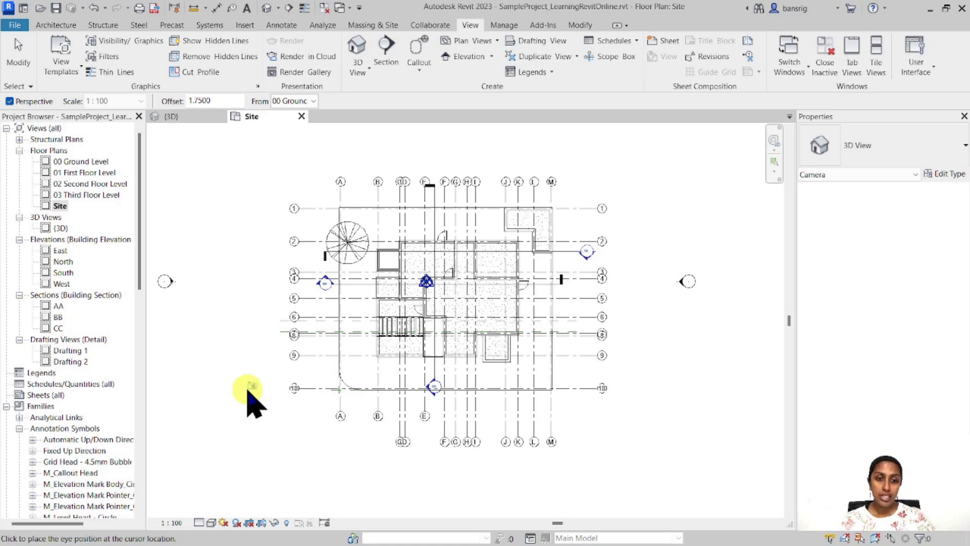
# - Place a camera at the site's lower left aimed at the house, then narrow the crop from the right
pyautogui.click(236, 399)
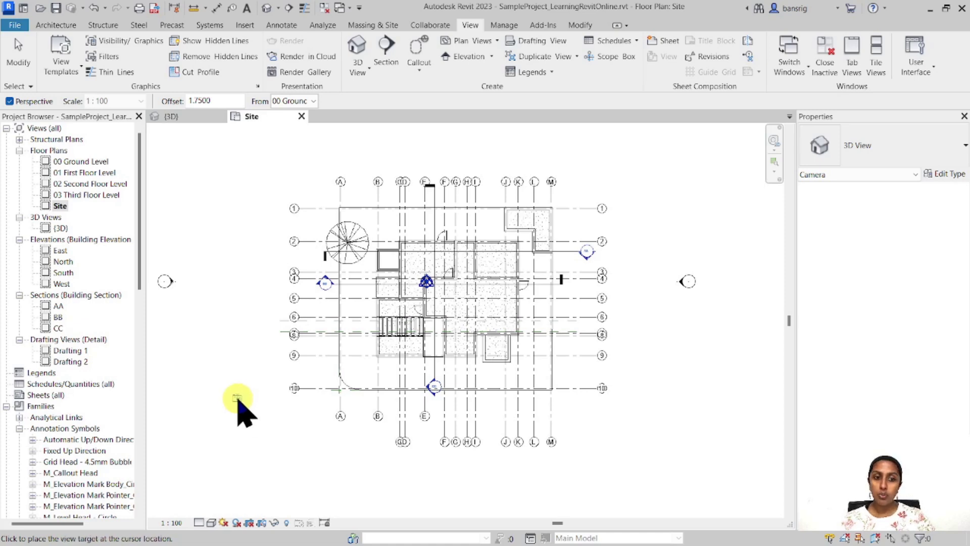
pyautogui.click(527, 251)
pyautogui.click(568, 329)
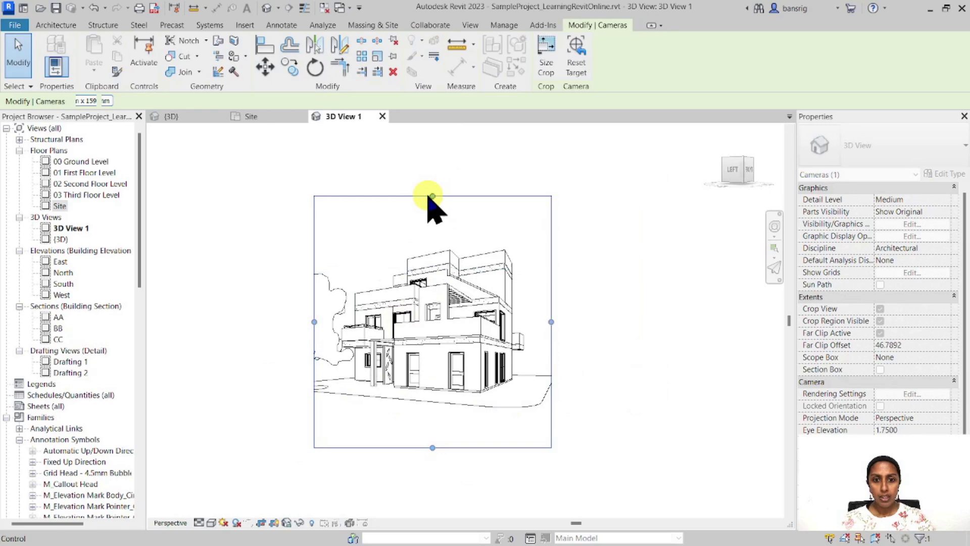
pyautogui.scroll(2, 401, 415)
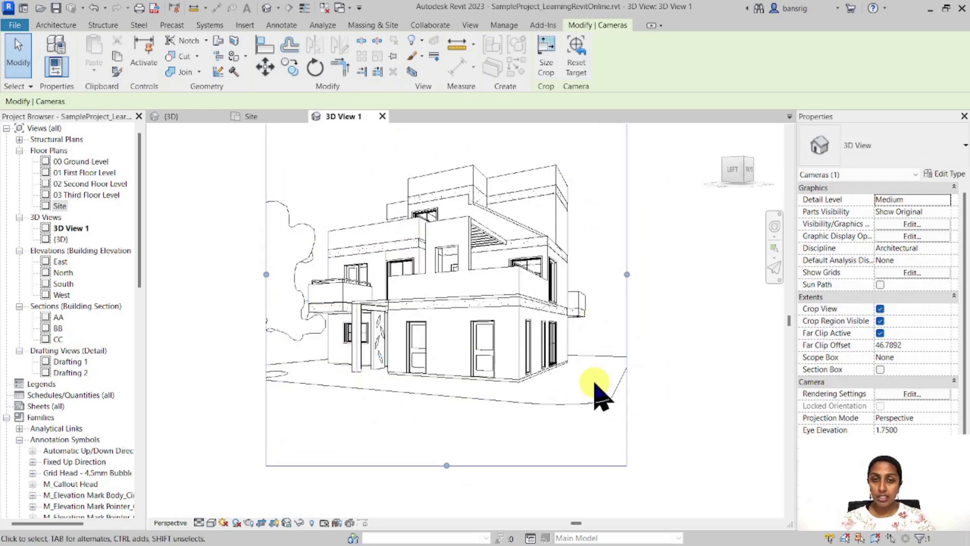
pyautogui.moveTo(627, 274); pyautogui.dragTo(607, 275)
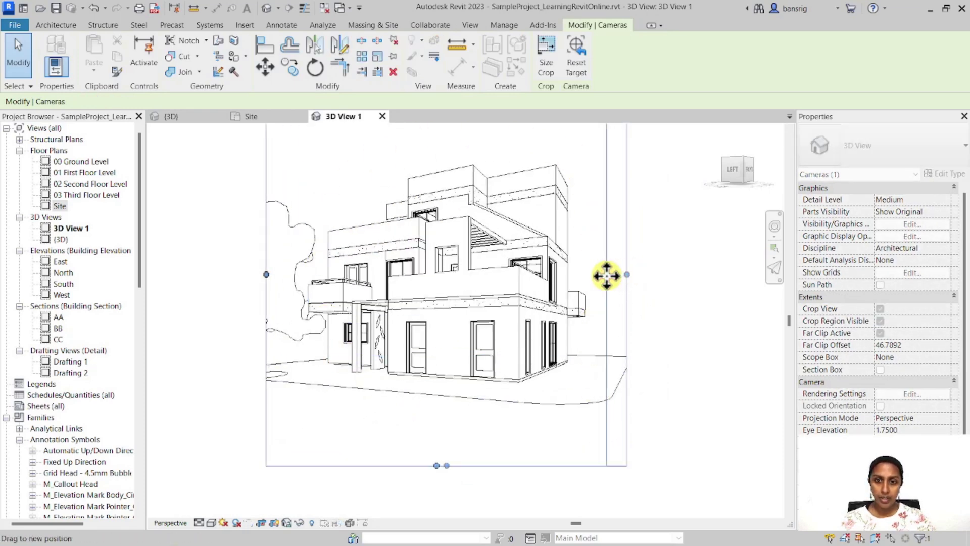
# - Switch to Shaded and enable sketchy lines with jitter 7 and a longer line extension
pyautogui.click(640, 315)
pyautogui.click(212, 523)
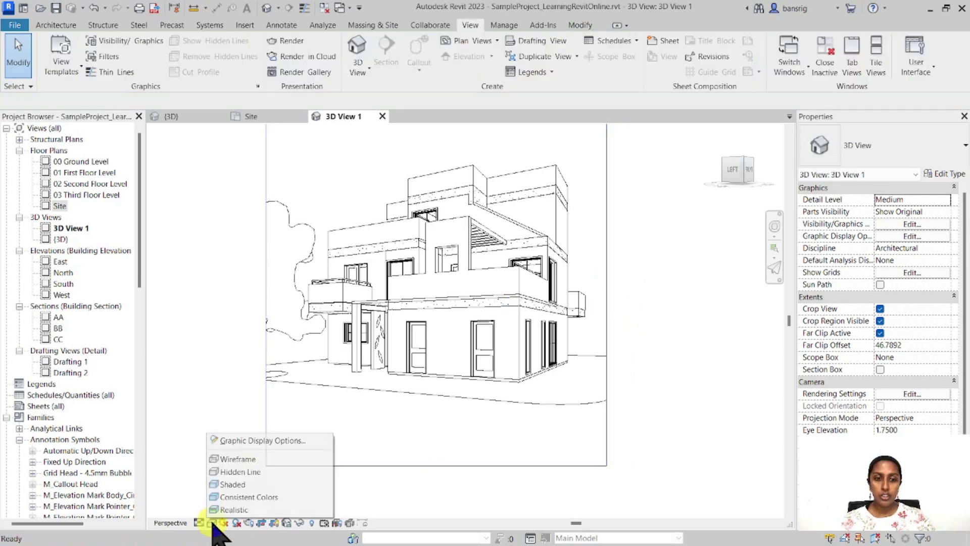
pyautogui.click(237, 484)
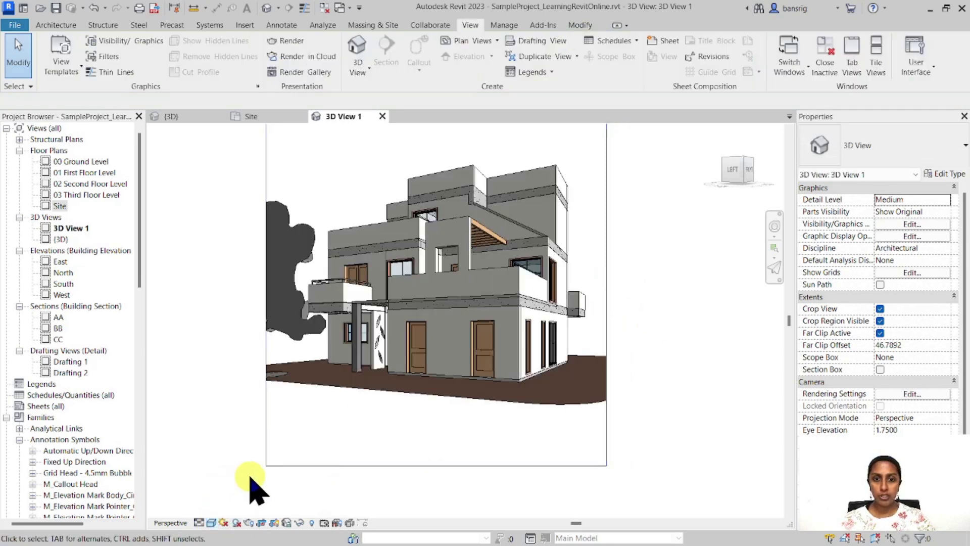
pyautogui.click(212, 523)
pyautogui.click(253, 441)
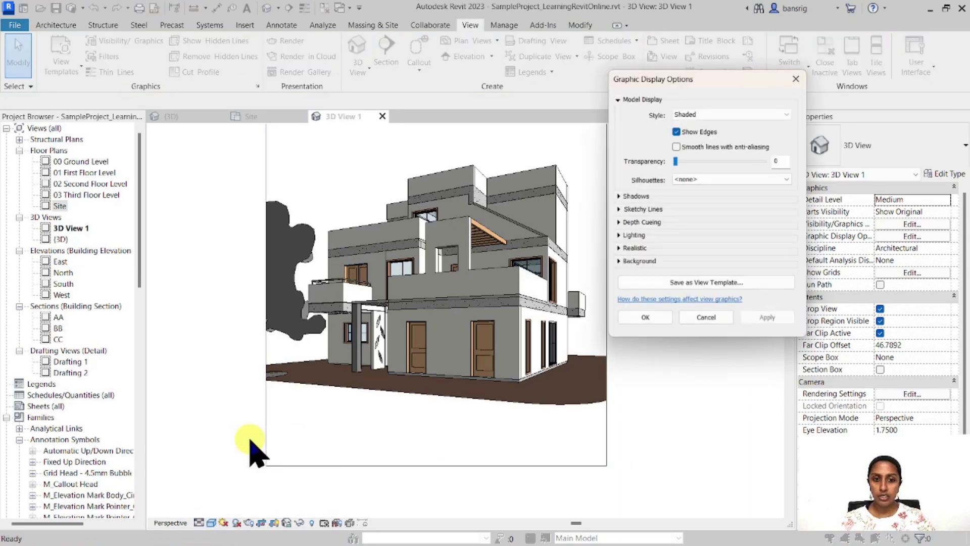
pyautogui.click(618, 209)
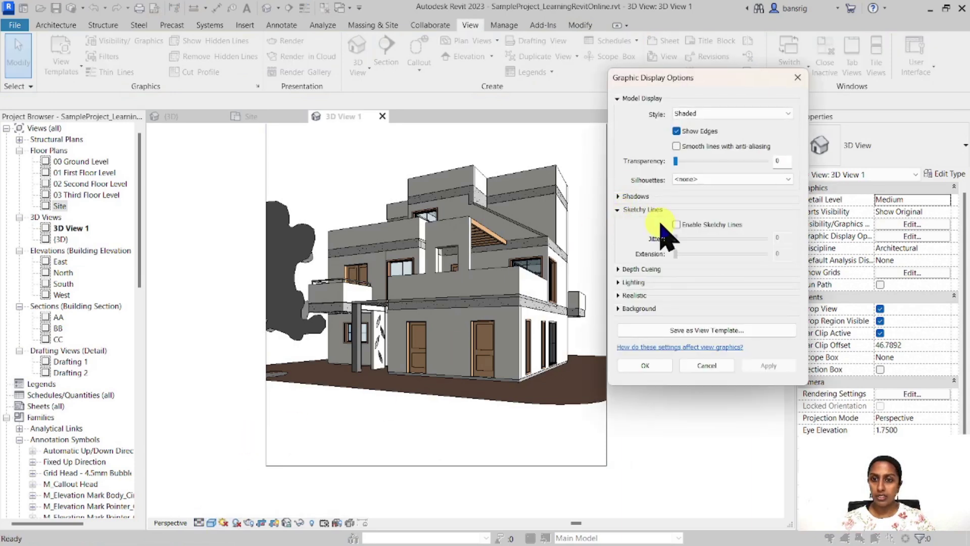
pyautogui.click(677, 224)
pyautogui.moveTo(675, 237); pyautogui.dragTo(738, 238)
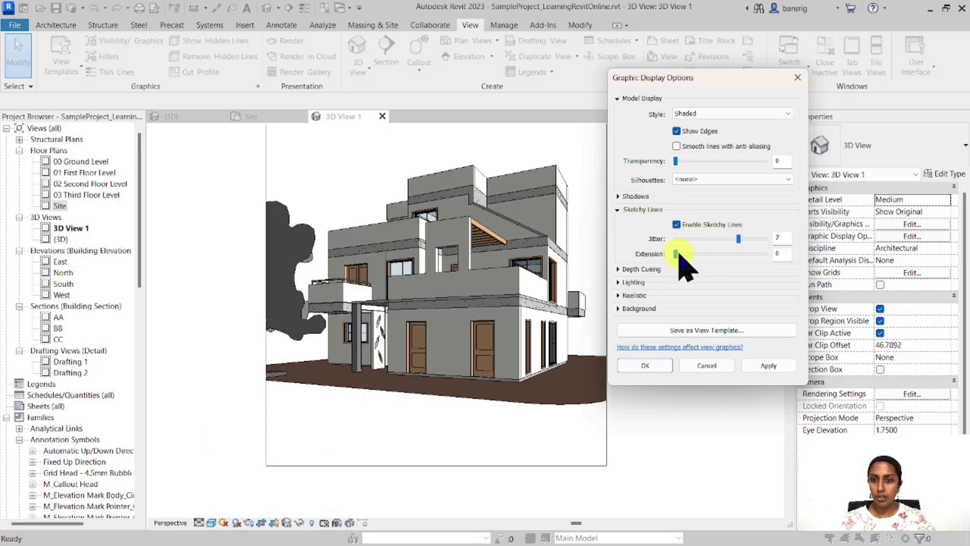
pyautogui.moveTo(677, 254); pyautogui.dragTo(767, 254)
pyautogui.click(638, 365)
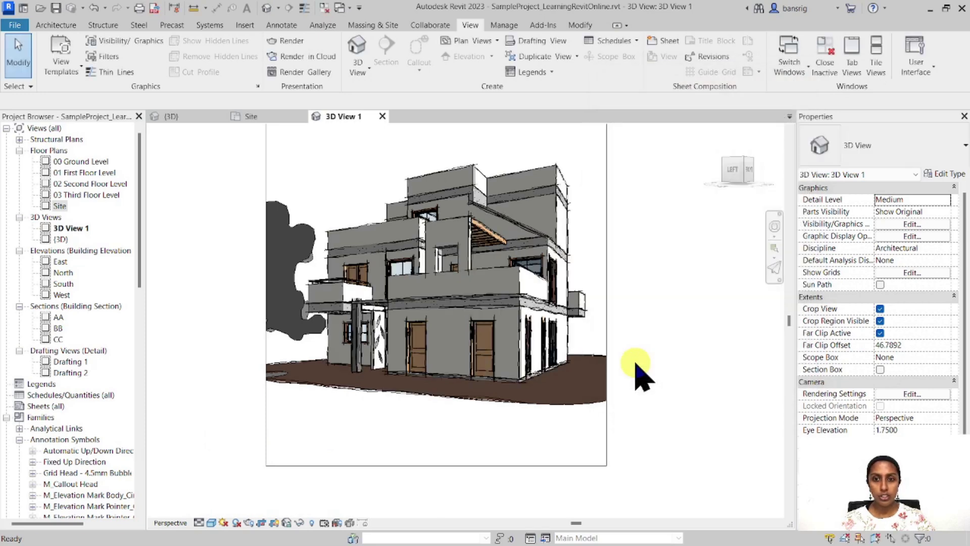
# - Switch the view to Hidden Line with shadows turned on
pyautogui.click(211, 522)
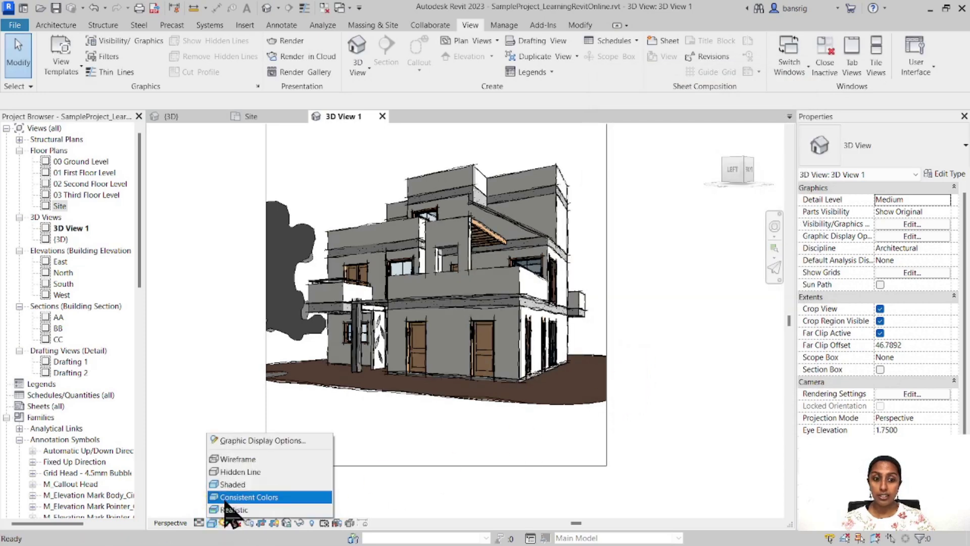
pyautogui.click(234, 471)
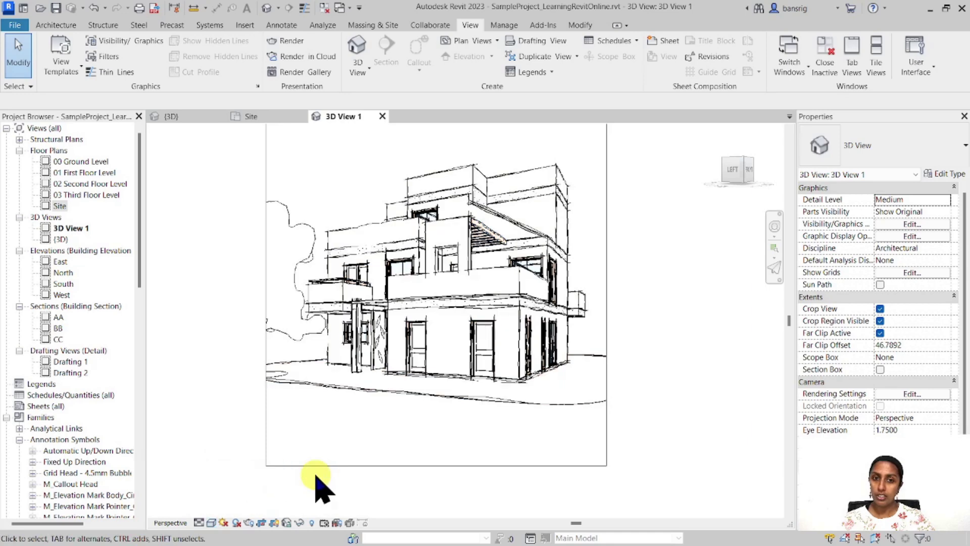
pyautogui.click(236, 522)
pyautogui.scroll(-1, 651, 419)
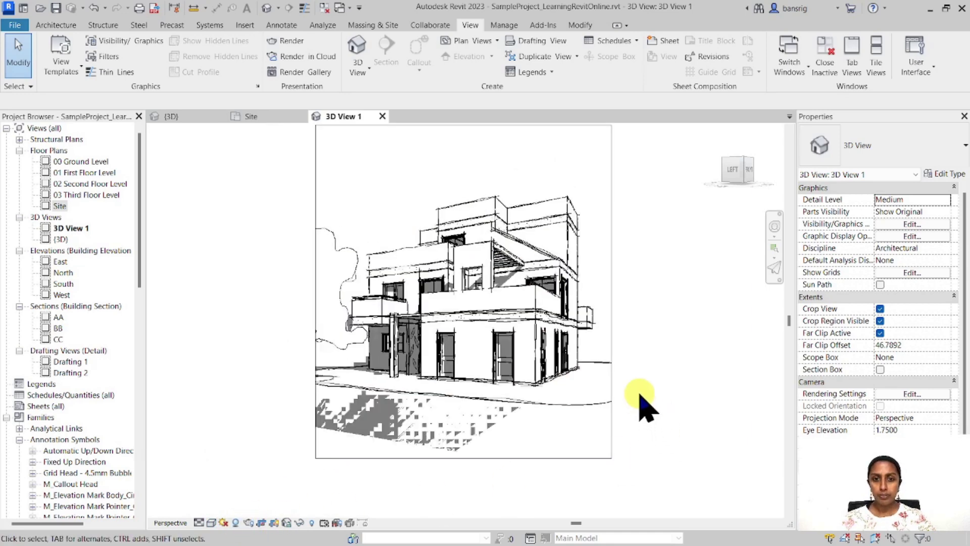
pyautogui.scroll(2, 631, 260)
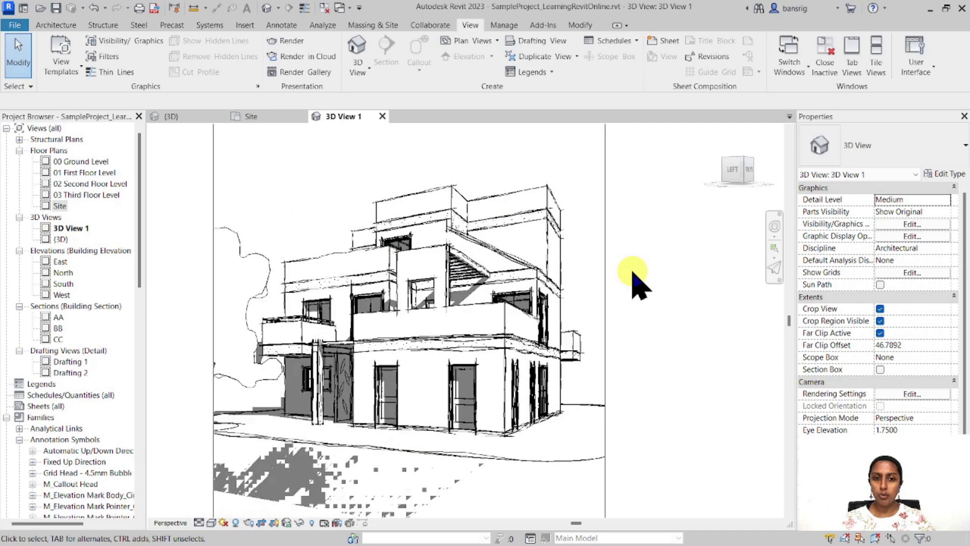
pyautogui.scroll(1, 632, 272)
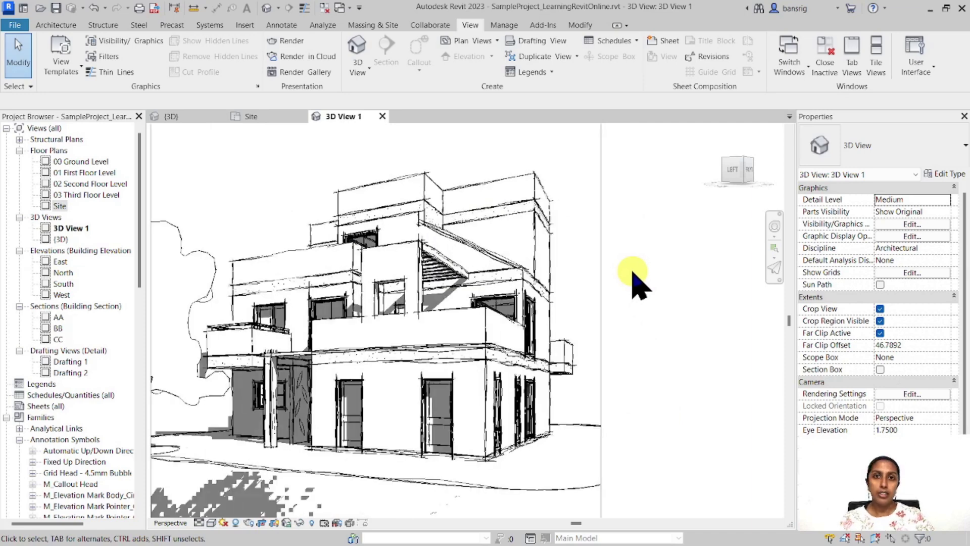
# - Turn shadows off, return to Shaded, and disable sketchy lines in Graphic Display Options
pyautogui.click(236, 522)
pyautogui.click(212, 523)
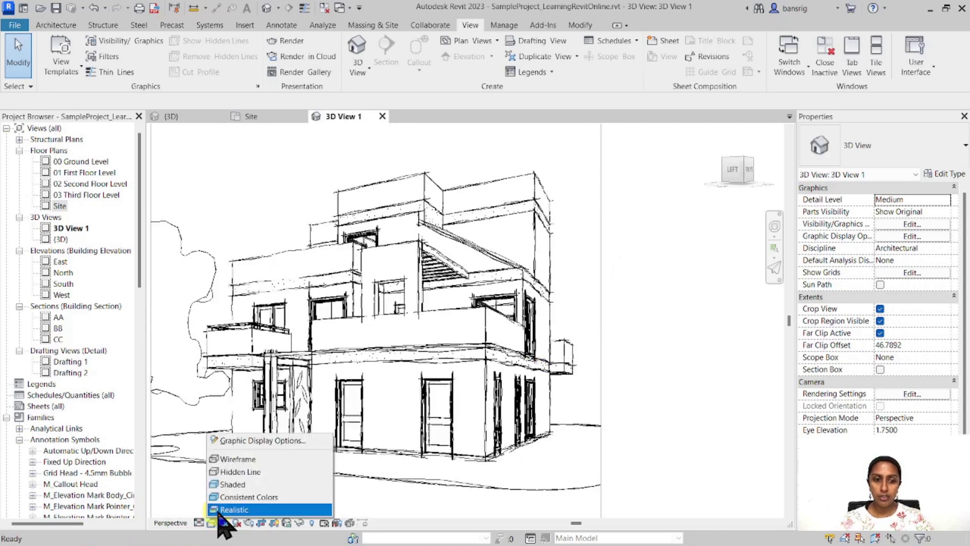
pyautogui.click(234, 485)
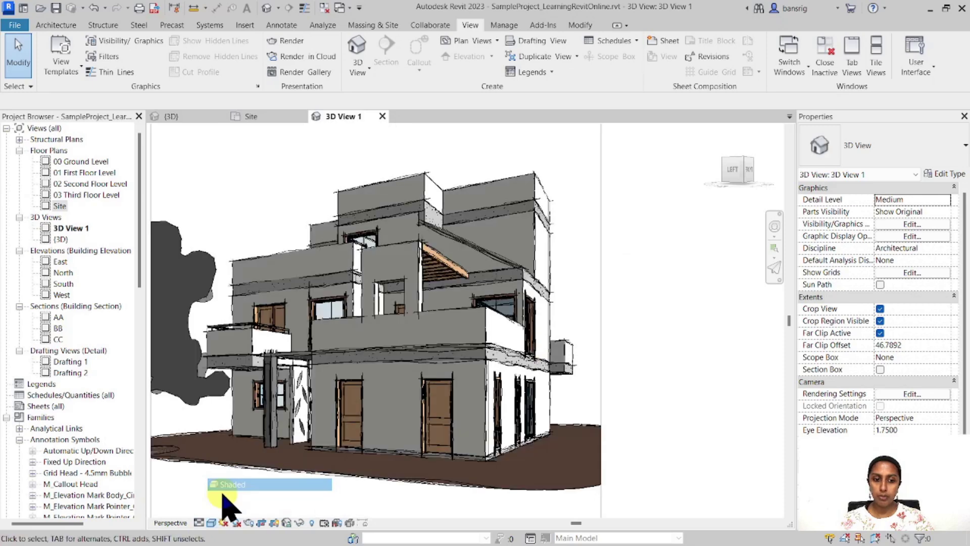
pyautogui.click(211, 523)
pyautogui.click(225, 441)
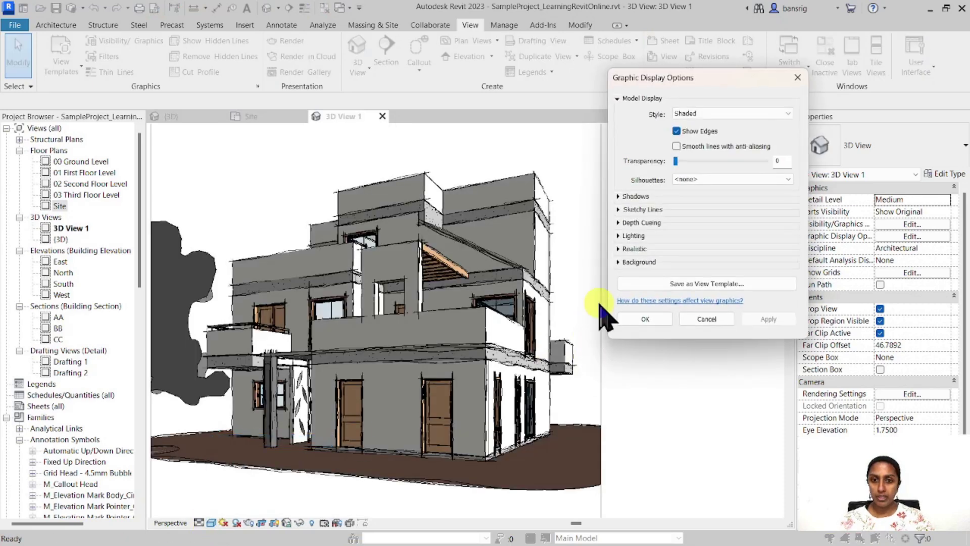
pyautogui.click(635, 210)
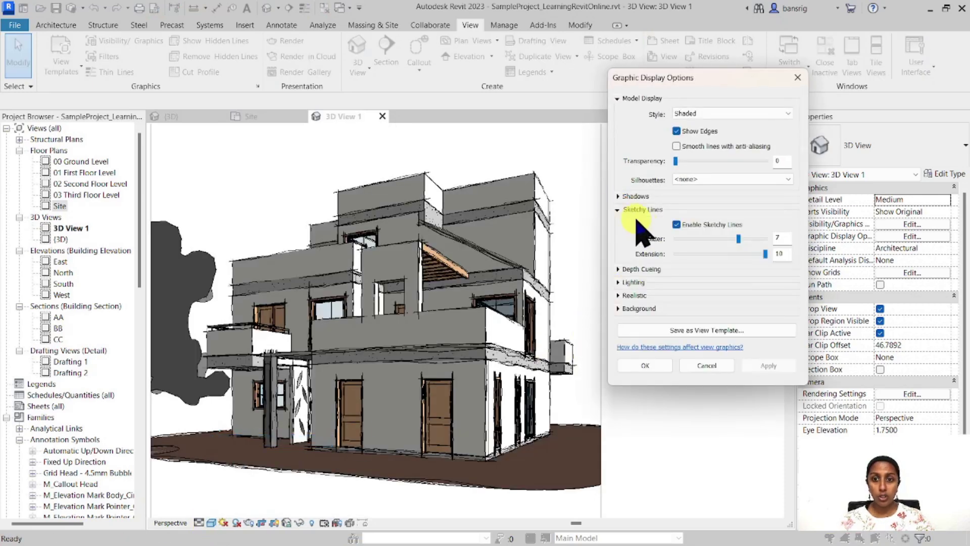
pyautogui.click(676, 225)
pyautogui.click(651, 365)
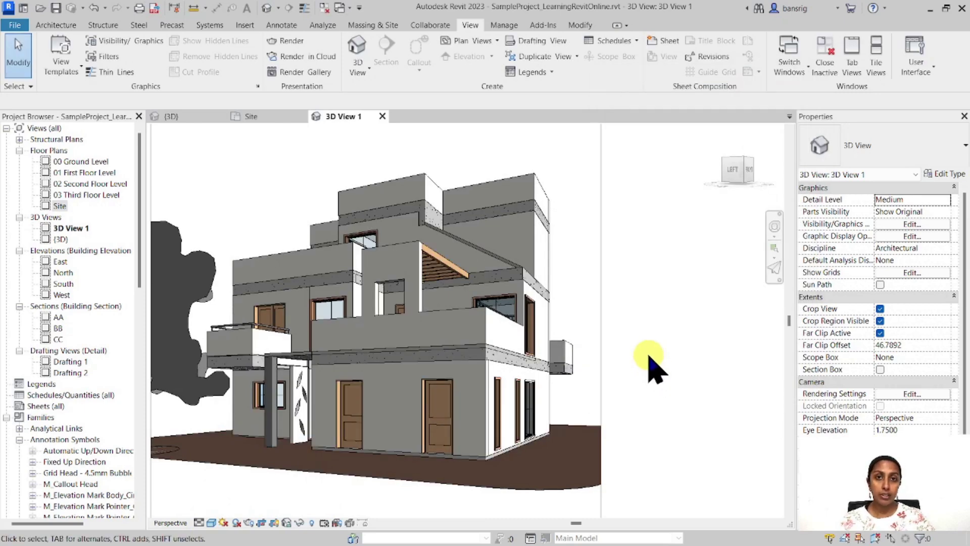
pyautogui.scroll(-3, 657, 361)
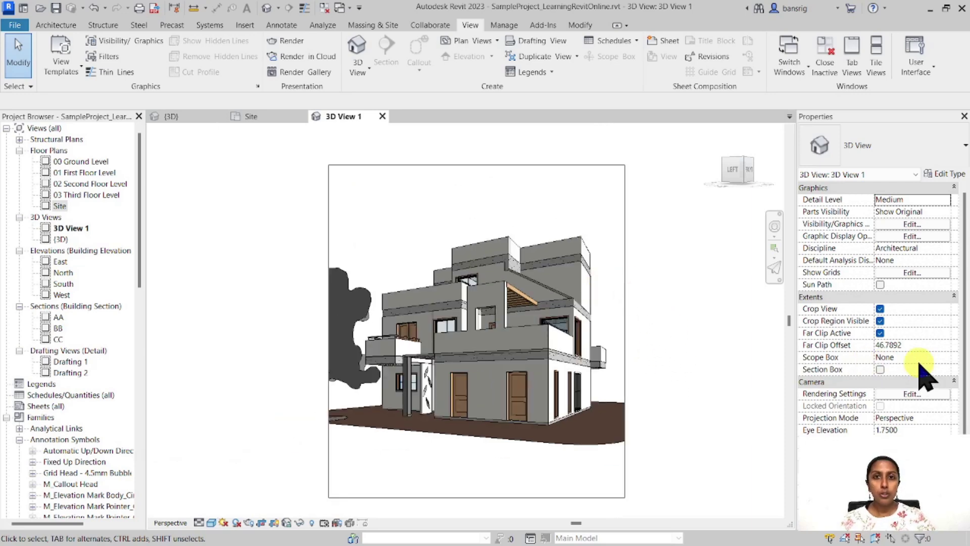
pyautogui.scroll(-2, 924, 376)
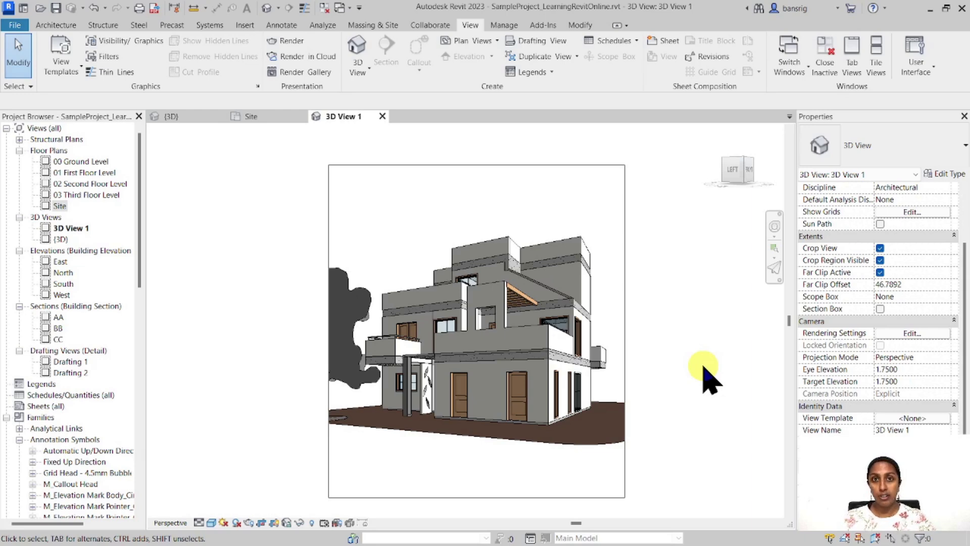
# - Set the camera's Eye Elevation to 20 and Target Elevation to 10 in Properties
pyautogui.click(917, 369)
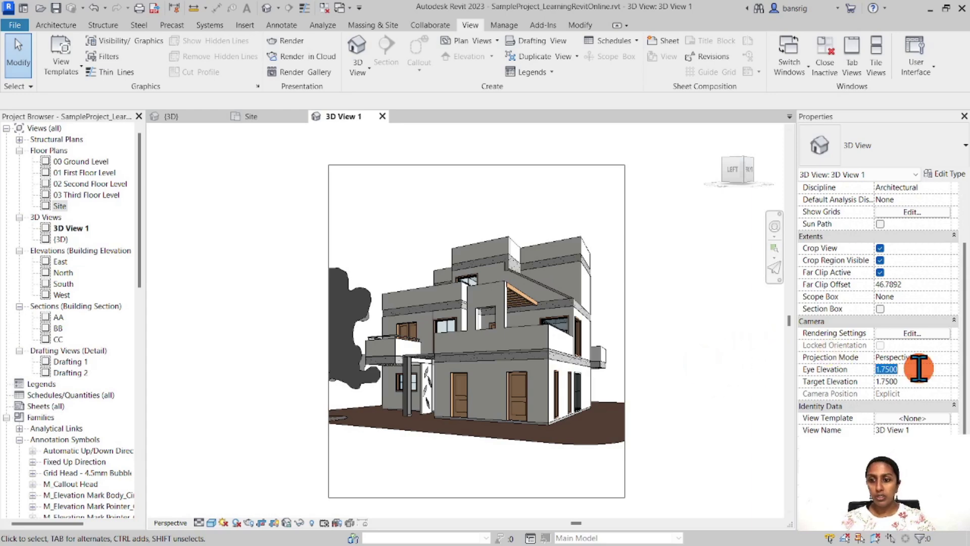
pyautogui.write('0')
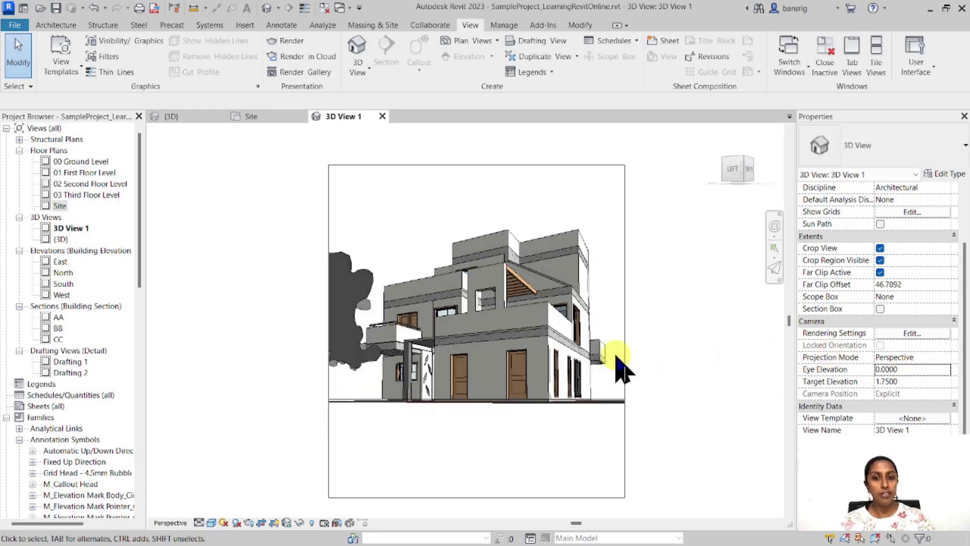
pyautogui.click(917, 381)
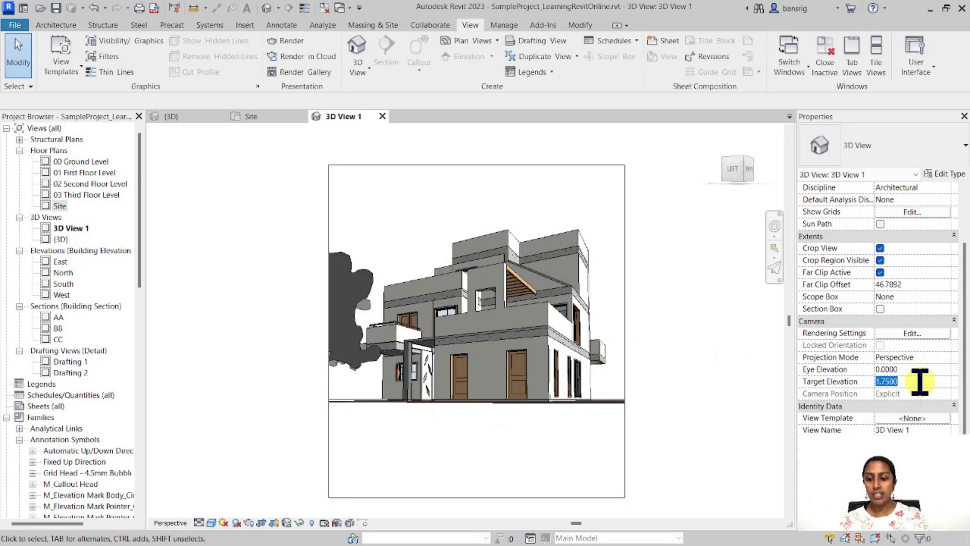
pyautogui.write('10')
# - Pan and zoom to reframe the house and inspect the view's crop frame
pyautogui.moveTo(531, 459); pyautogui.dragTo(512, 437, button='middle')
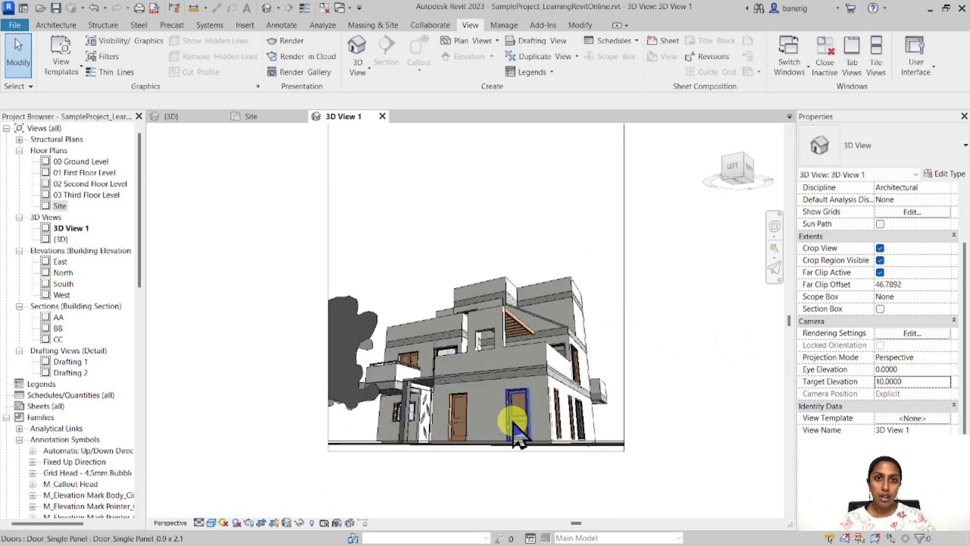
pyautogui.click(493, 449)
pyautogui.click(637, 455)
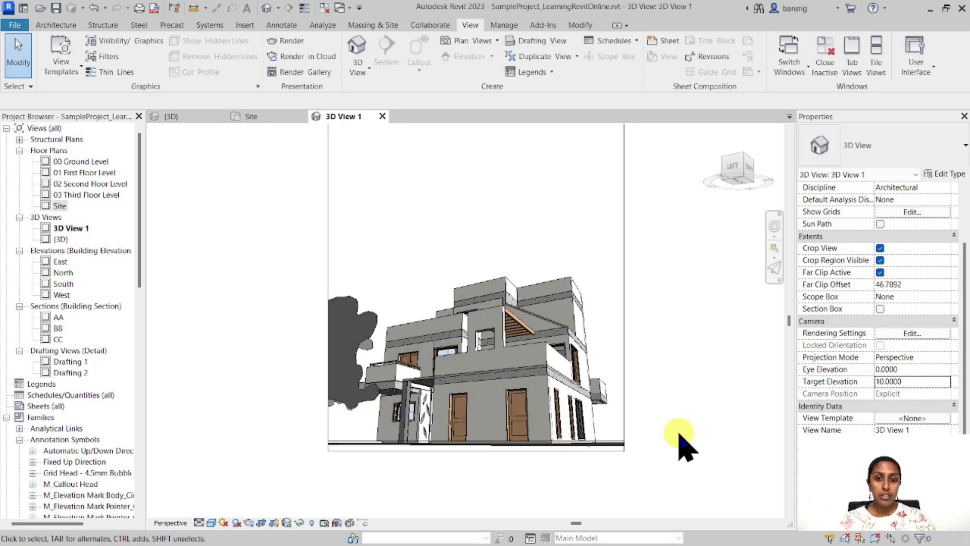
pyautogui.scroll(2, 647, 450)
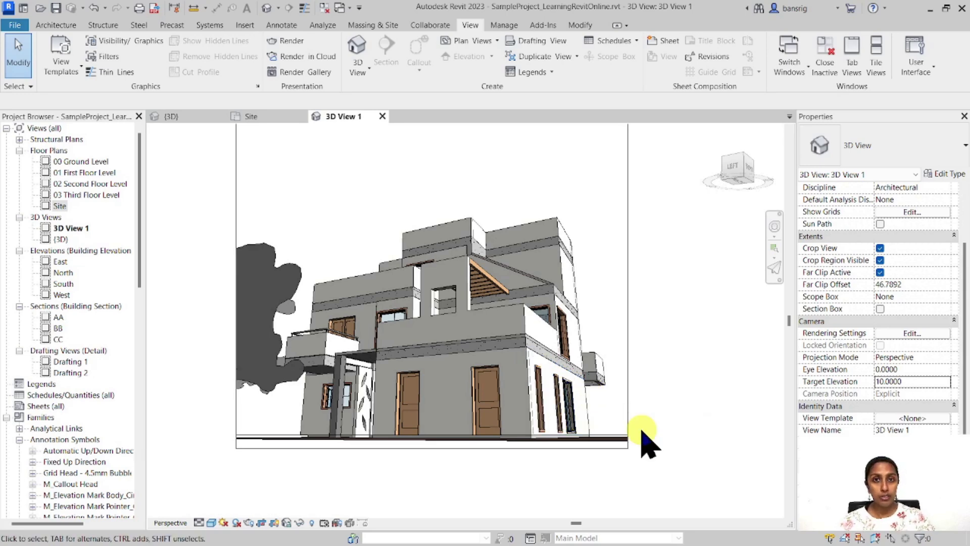
pyautogui.scroll(-3, 641, 432)
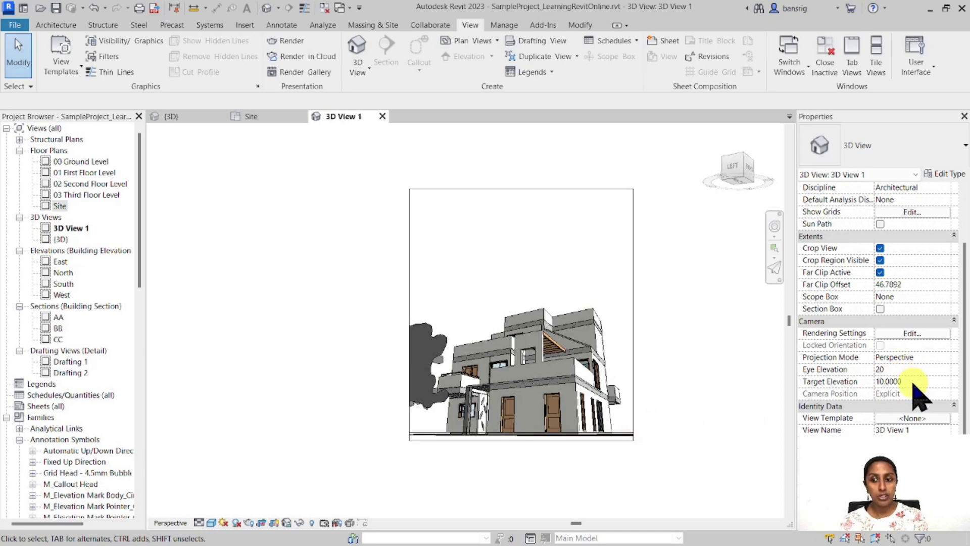
# - Set Target Elevation to 0 and extend the crop region downward to show more ground
pyautogui.doubleClick(904, 381)
pyautogui.write('0')
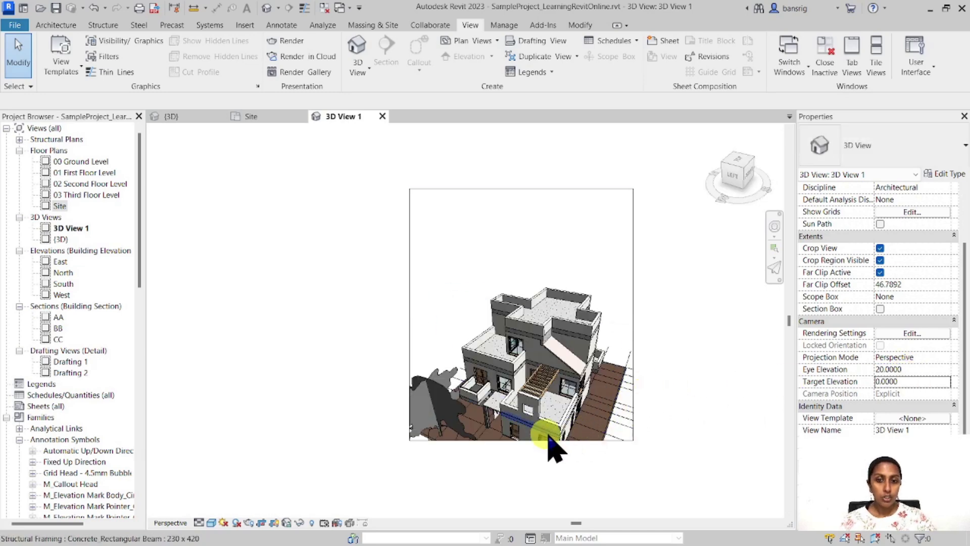
pyautogui.click(505, 440)
pyautogui.moveTo(522, 442); pyautogui.dragTo(522, 486)
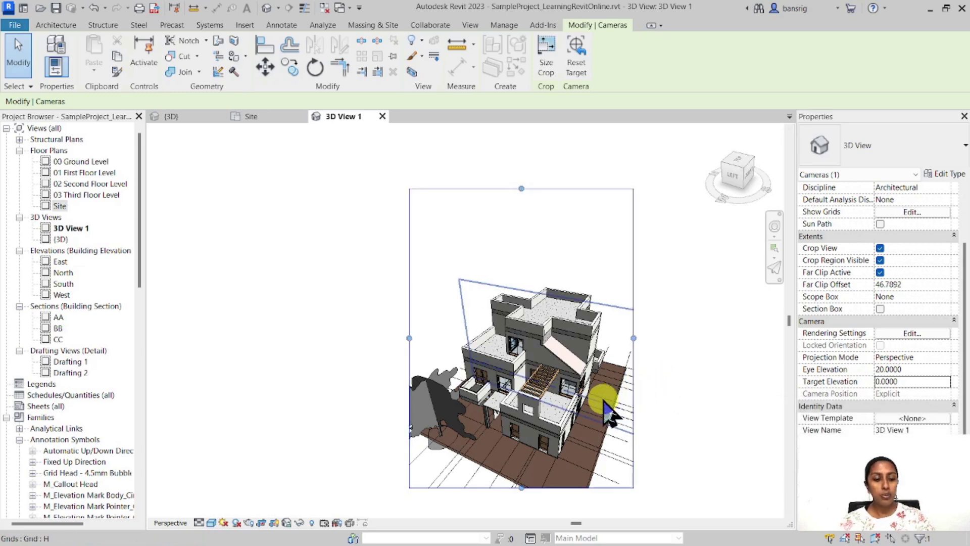
# - Orbit 3D View 1 to a higher corner angle of the house, eye elevation 15.1153
pyautogui.keyDown('shift'); pyautogui.moveTo(575, 432); pyautogui.dragTo(556, 353, button='middle'); pyautogui.keyUp('shift')
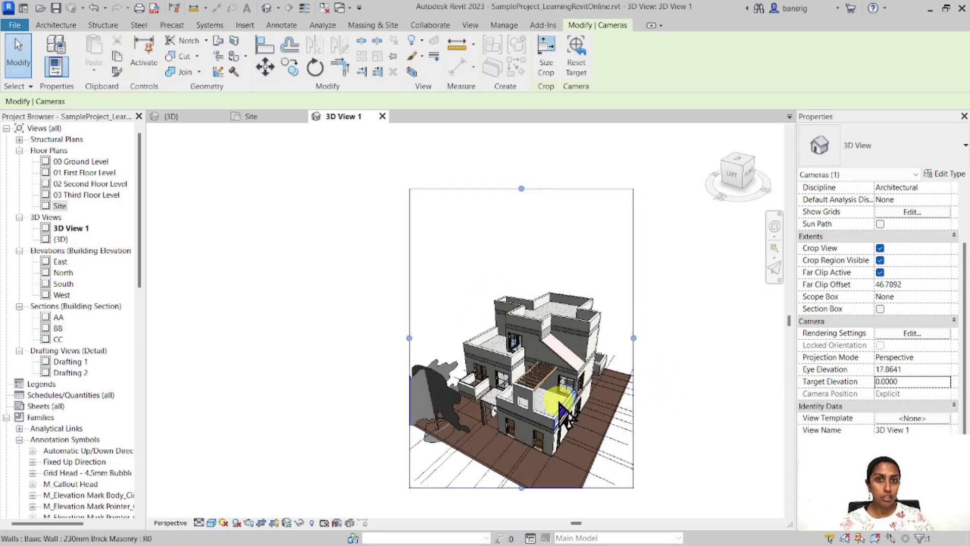
pyautogui.moveTo(560, 400)
pyautogui.keyDown('shift'); pyautogui.mouseDown(button='middle')
pyautogui.moveTo(510, 411)
pyautogui.moveTo(584, 406)
pyautogui.moveTo(576, 409)
pyautogui.mouseUp(button='middle'); pyautogui.keyUp('shift')
pyautogui.scroll(2, 576, 369)
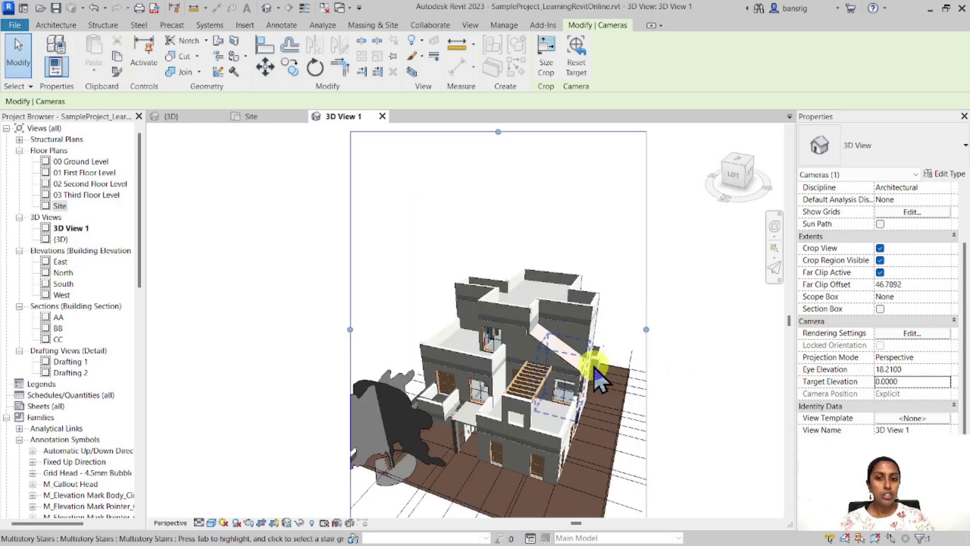
pyautogui.keyDown('shift'); pyautogui.moveTo(576, 368); pyautogui.dragTo(523, 451, button='middle'); pyautogui.keyUp('shift')
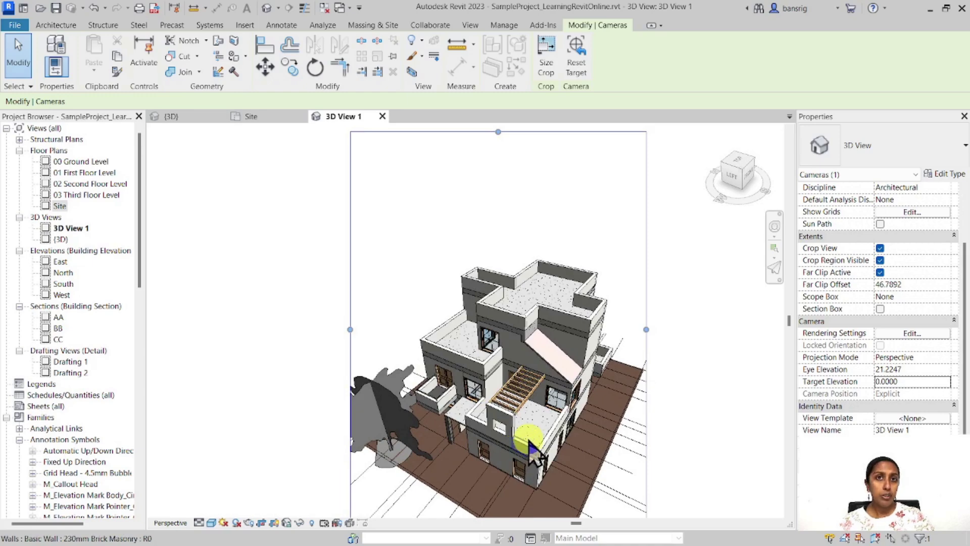
pyautogui.keyDown('shift'); pyautogui.moveTo(553, 419); pyautogui.dragTo(700, 335, button='middle'); pyautogui.keyUp('shift')
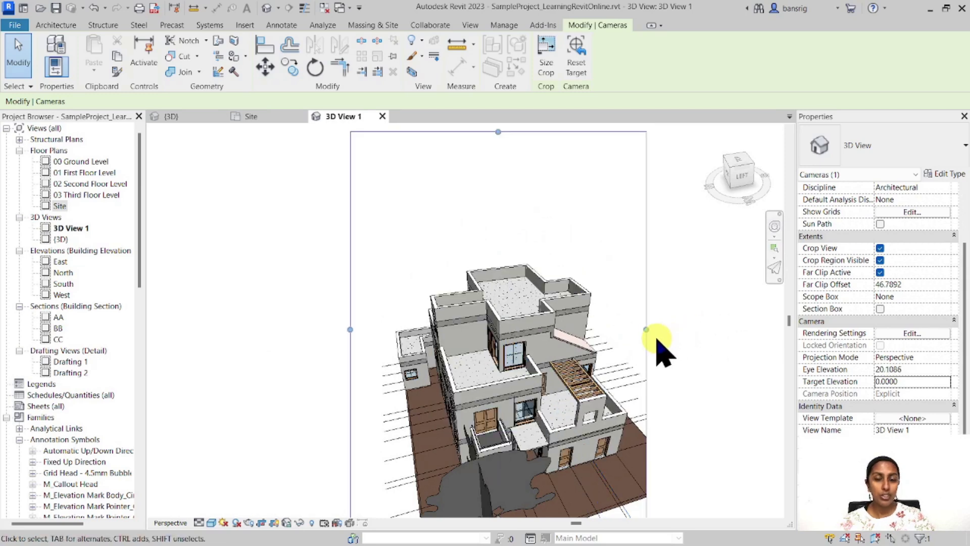
pyautogui.scroll(-2, 527, 327)
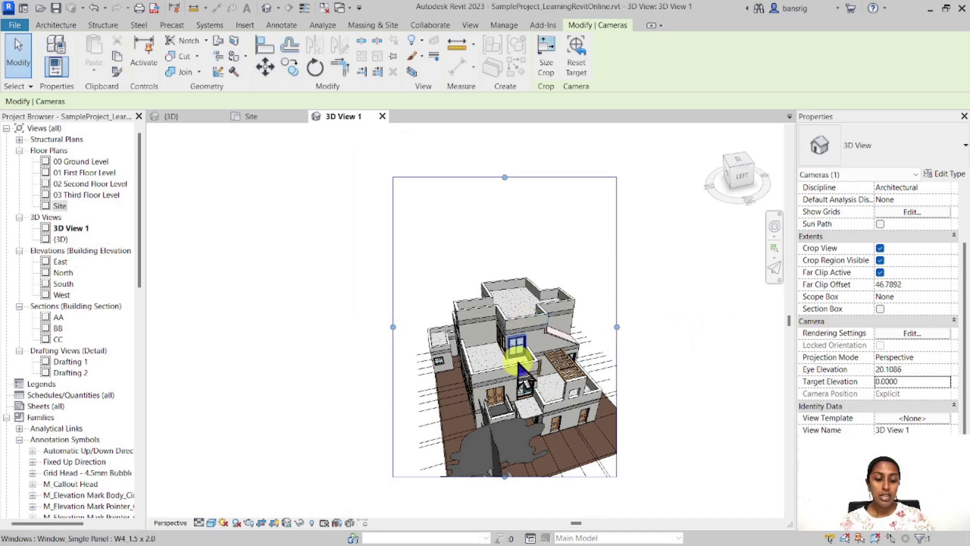
pyautogui.moveTo(525, 354)
pyautogui.keyDown('shift'); pyautogui.mouseDown(button='middle')
pyautogui.moveTo(528, 364)
pyautogui.moveTo(527, 324)
pyautogui.moveTo(549, 385)
pyautogui.moveTo(527, 371)
pyautogui.mouseUp(button='middle'); pyautogui.keyUp('shift')
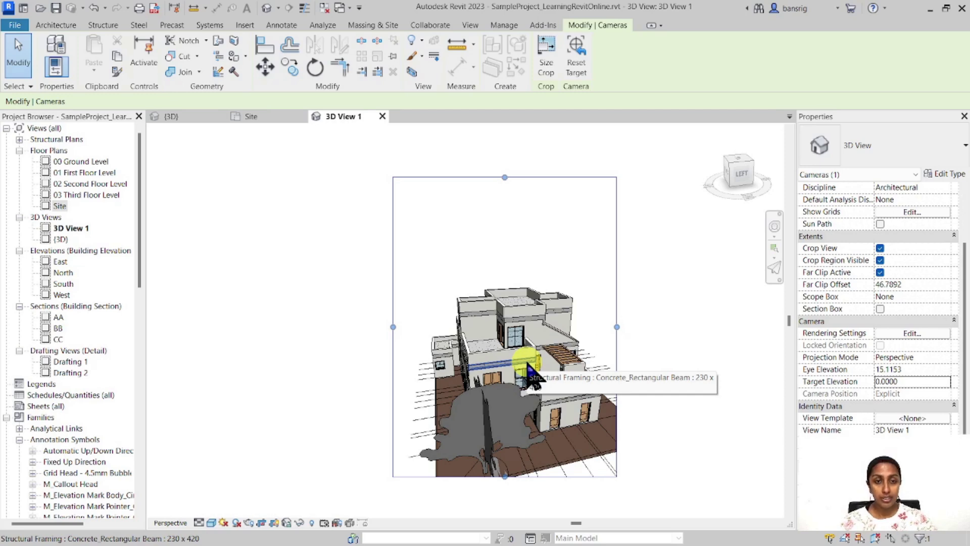
# - On the Site plan, show the 3D View 1 camera via the Project Browser
pyautogui.click(253, 117)
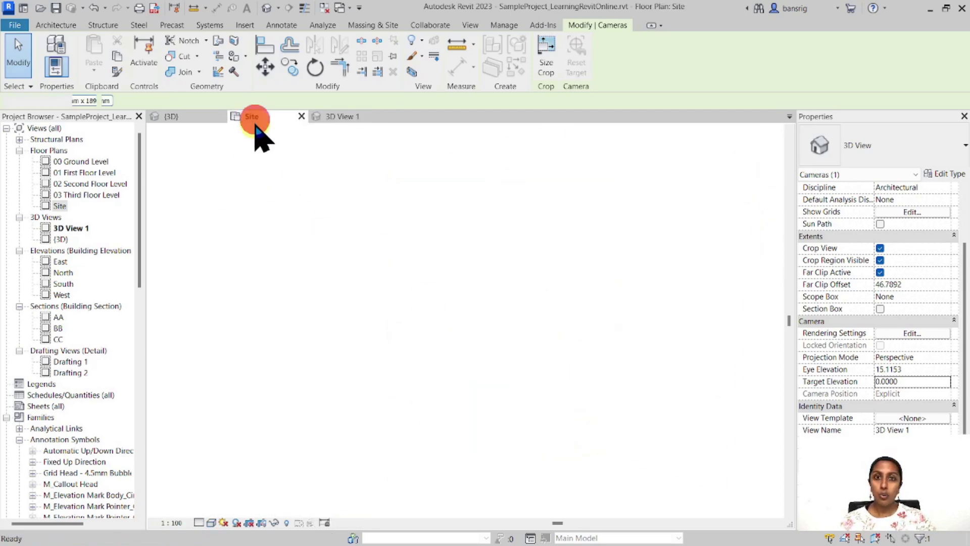
pyautogui.click(233, 372)
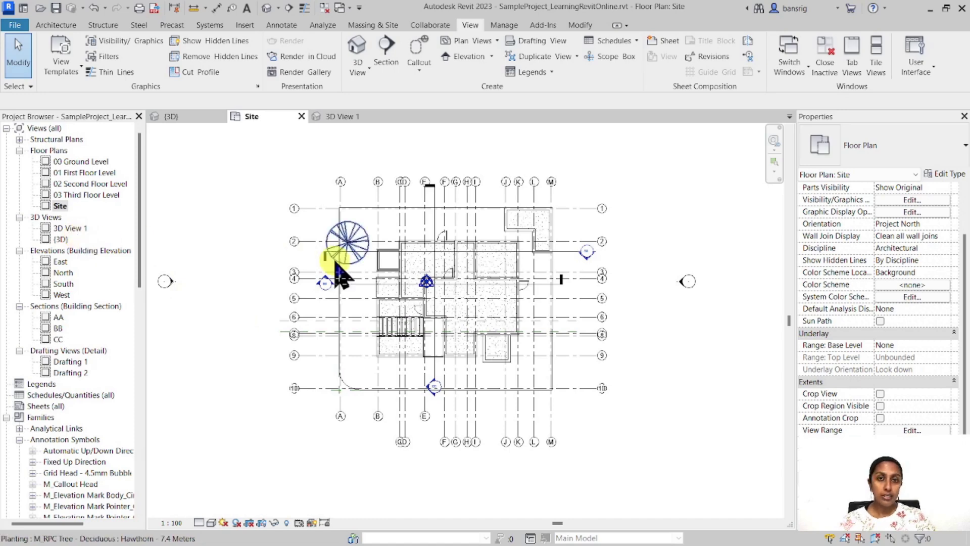
pyautogui.rightClick(71, 228)
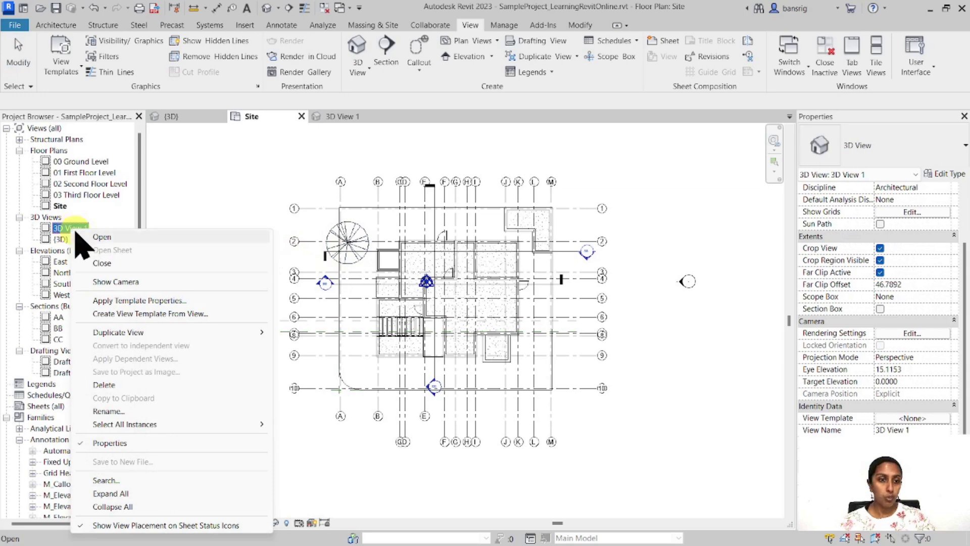
pyautogui.click(126, 284)
# - Move the camera west of the house, aim it into the building, and reshape its cone (far clip 17.7345)
pyautogui.scroll(-2, 246, 339)
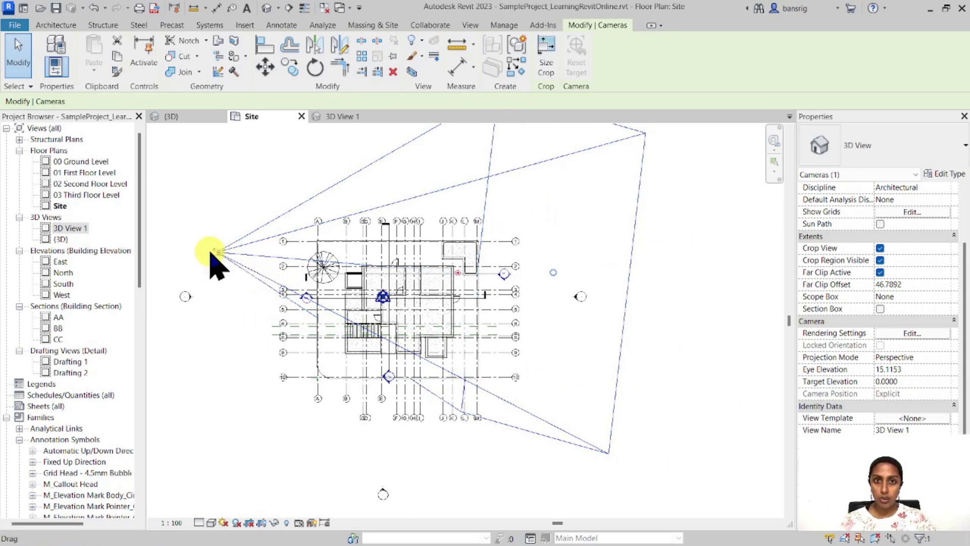
pyautogui.moveTo(216, 251)
pyautogui.mouseDown()
pyautogui.moveTo(226, 211)
pyautogui.moveTo(224, 242)
pyautogui.mouseUp()
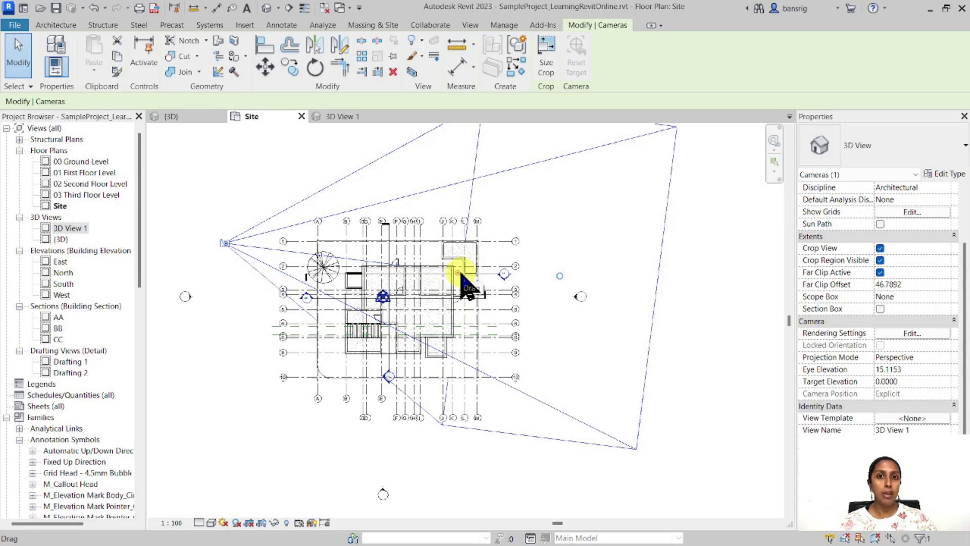
pyautogui.moveTo(459, 273); pyautogui.dragTo(434, 332)
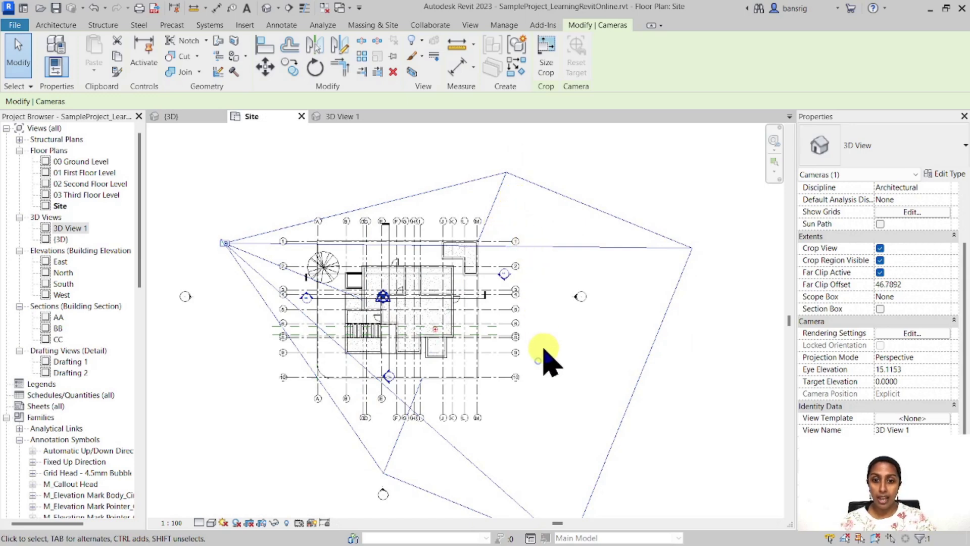
pyautogui.moveTo(545, 372); pyautogui.dragTo(313, 311)
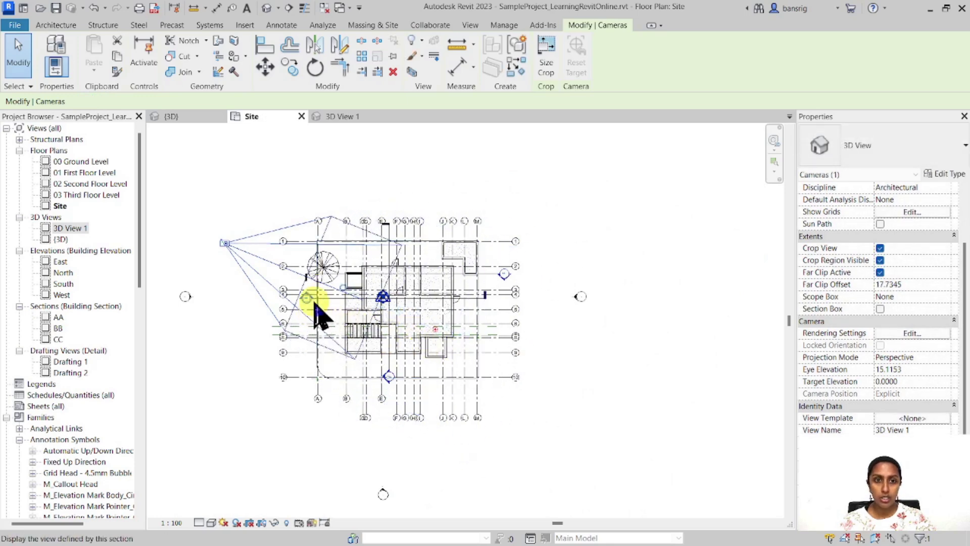
# - Extend the camera's far clip beyond the house to 33.6900 on the Site plan
pyautogui.click(336, 116)
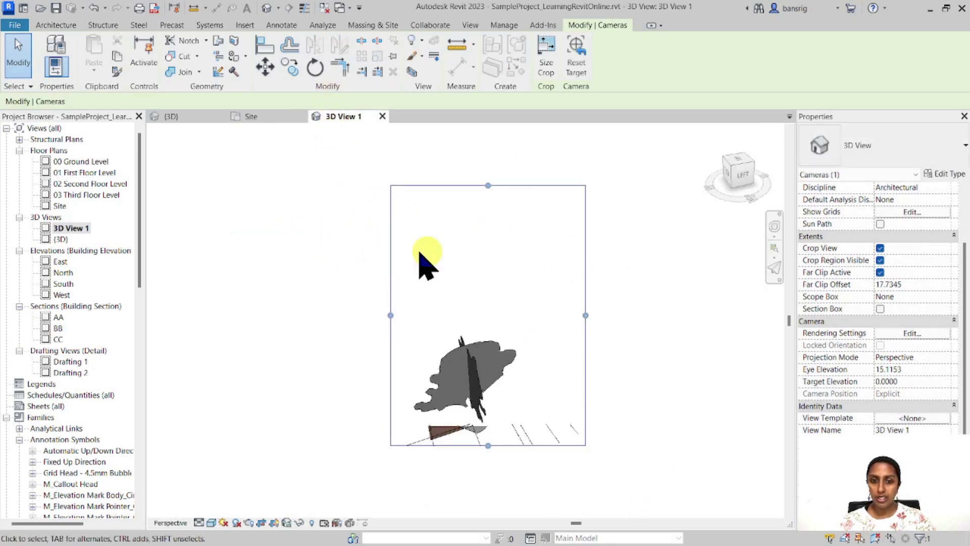
pyautogui.click(255, 117)
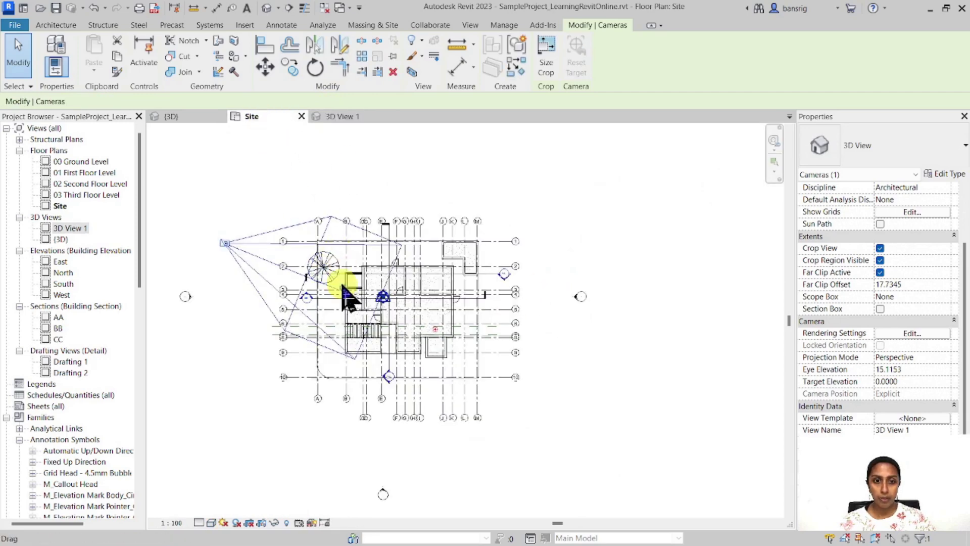
pyautogui.moveTo(346, 298); pyautogui.dragTo(471, 346)
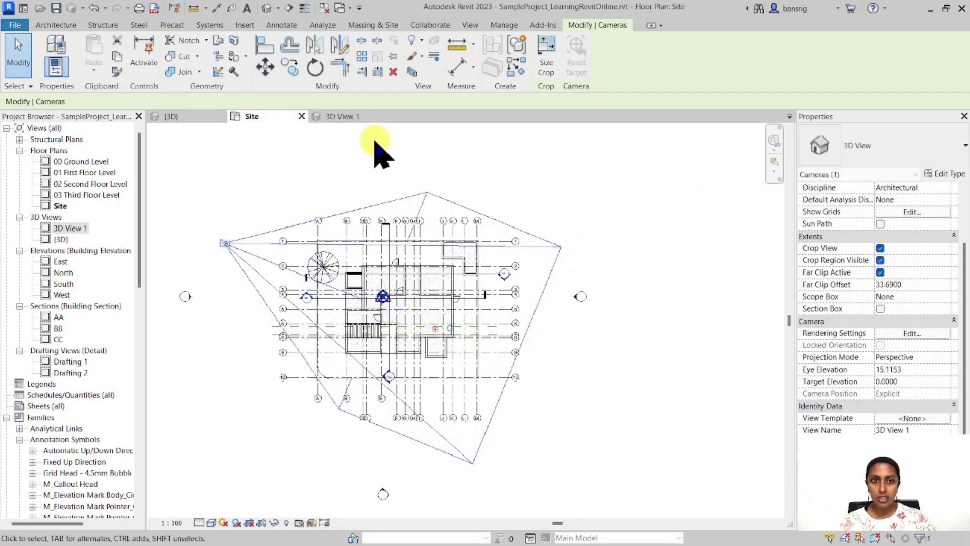
pyautogui.click(356, 119)
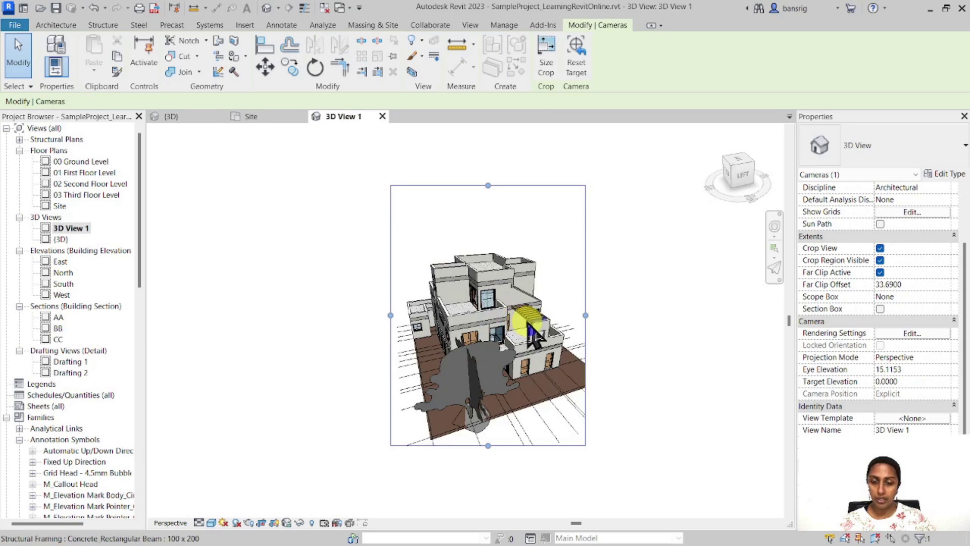
# - Resize 3D View 1's crop frame, adjusting its bottom and left edges and stretching it upward
pyautogui.moveTo(488, 446); pyautogui.dragTo(483, 433)
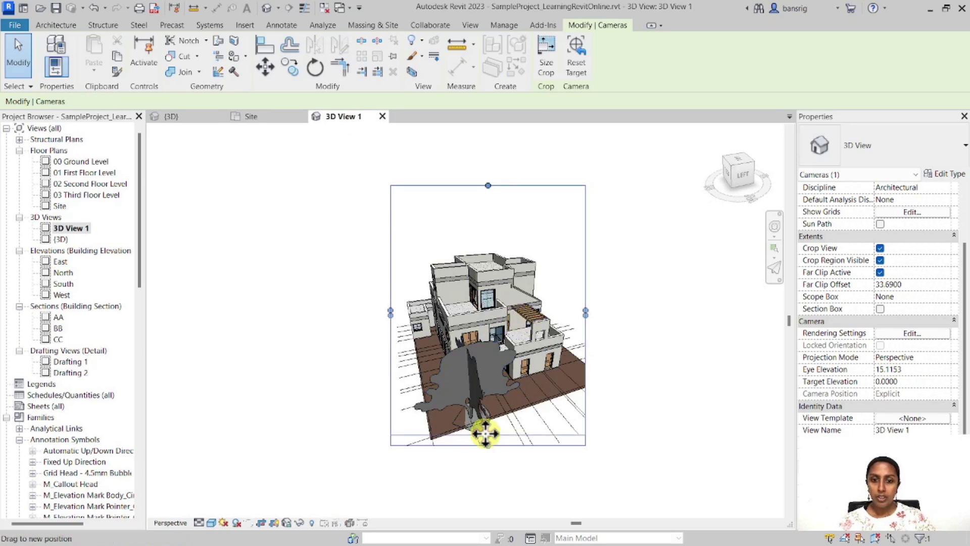
pyautogui.moveTo(526, 396)
pyautogui.keyDown('shift'); pyautogui.mouseDown(button='middle')
pyautogui.moveTo(538, 415)
pyautogui.moveTo(530, 390)
pyautogui.mouseUp(button='middle'); pyautogui.keyUp('shift')
pyautogui.click(402, 323)
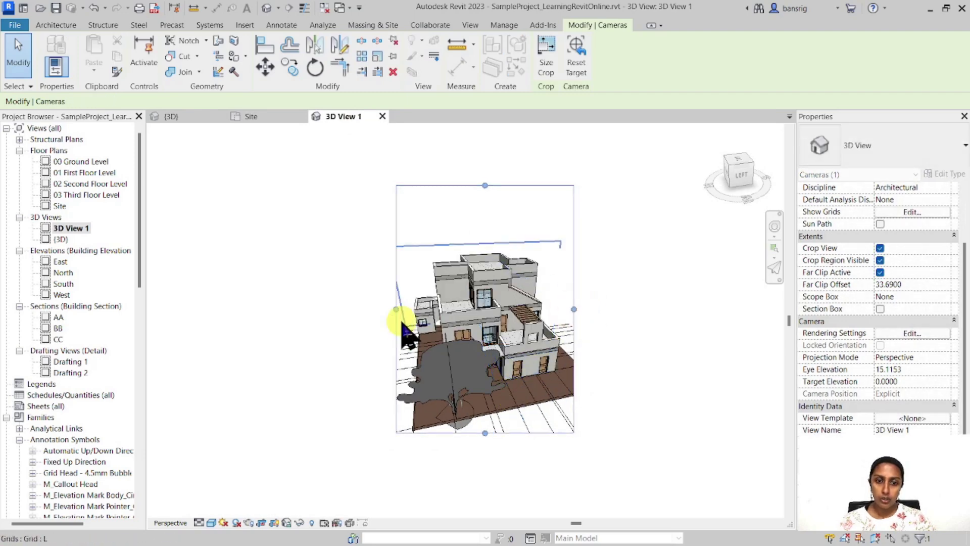
pyautogui.moveTo(396, 309); pyautogui.dragTo(400, 309)
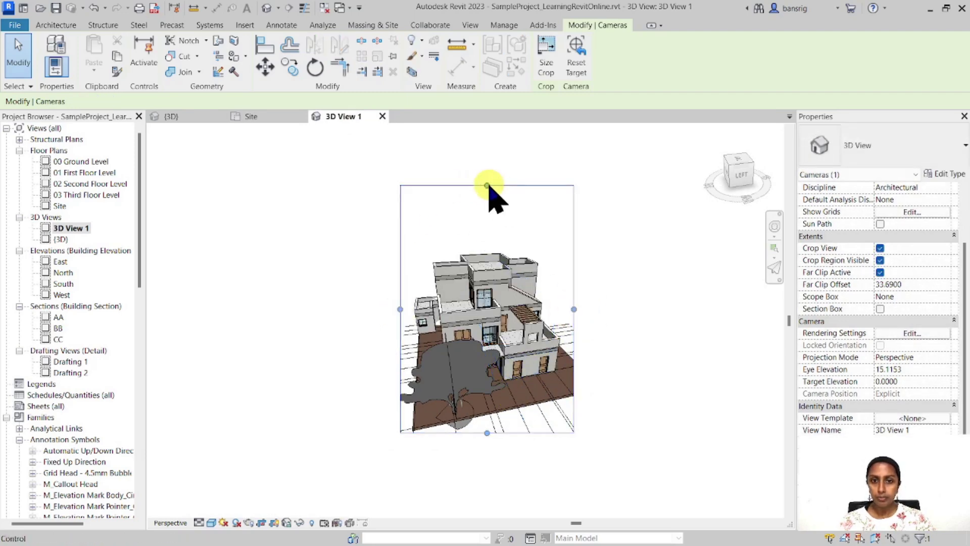
pyautogui.moveTo(487, 186); pyautogui.dragTo(485, 152)
# - Render 3D View 1 in Hidden Line style with shadows on
pyautogui.click(666, 373)
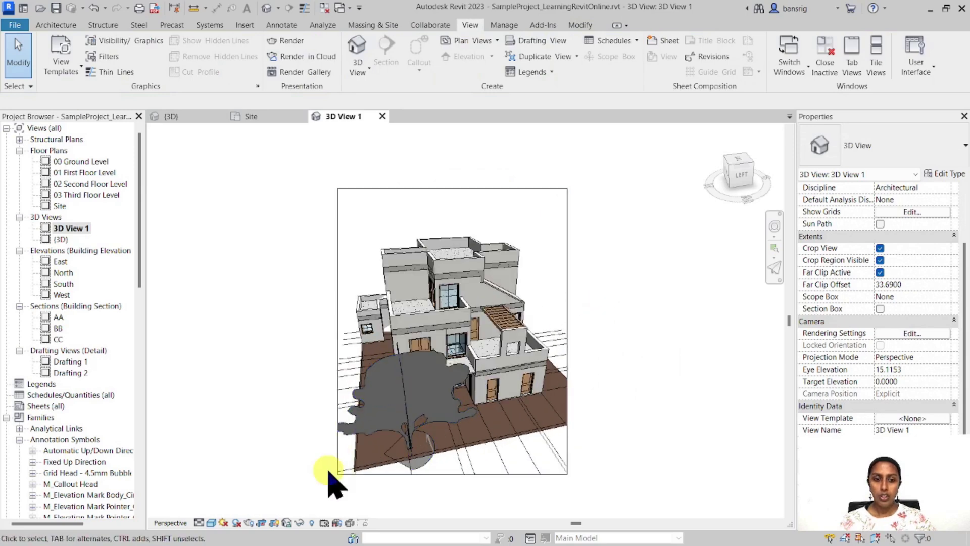
pyautogui.click(211, 522)
pyautogui.click(237, 465)
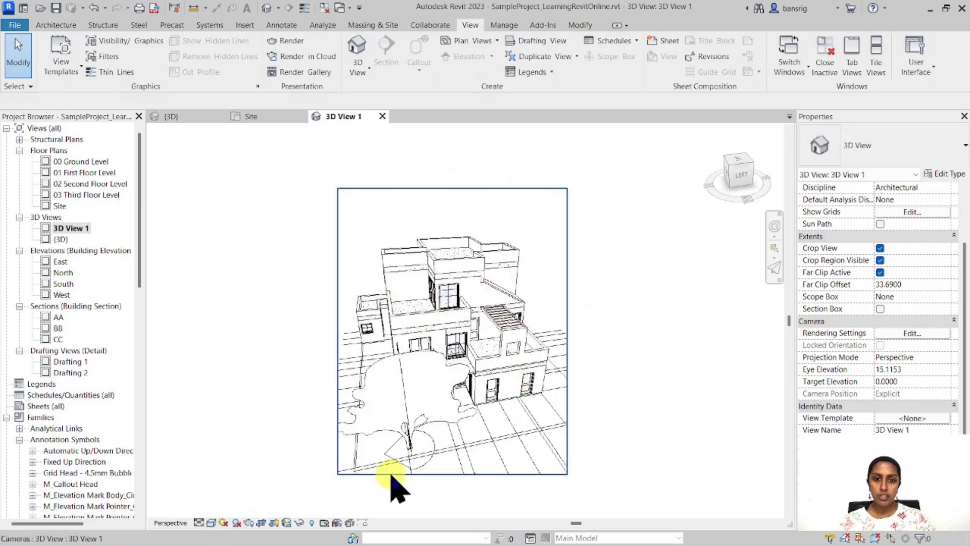
pyautogui.click(236, 523)
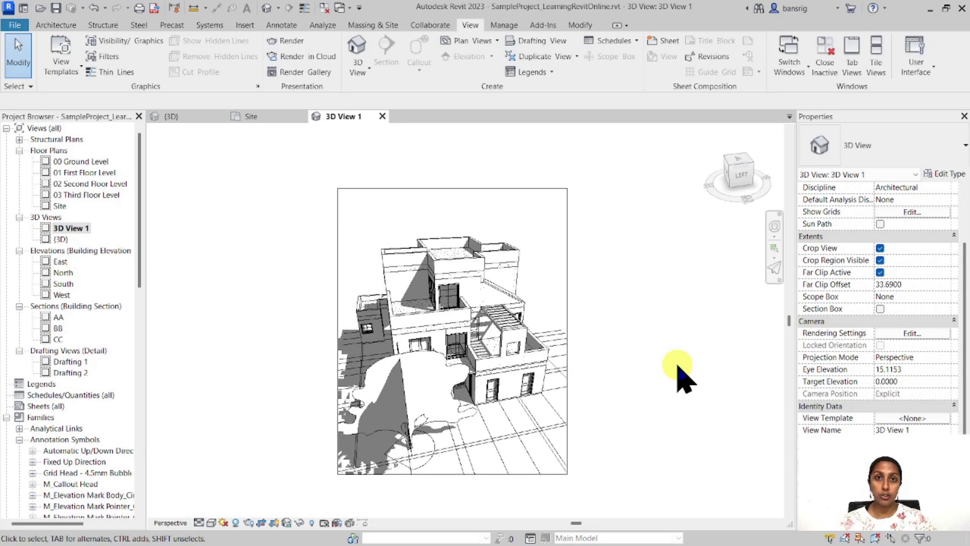
# - Start an image export of 3D View 1, limited to the current window
pyautogui.click(15, 26)
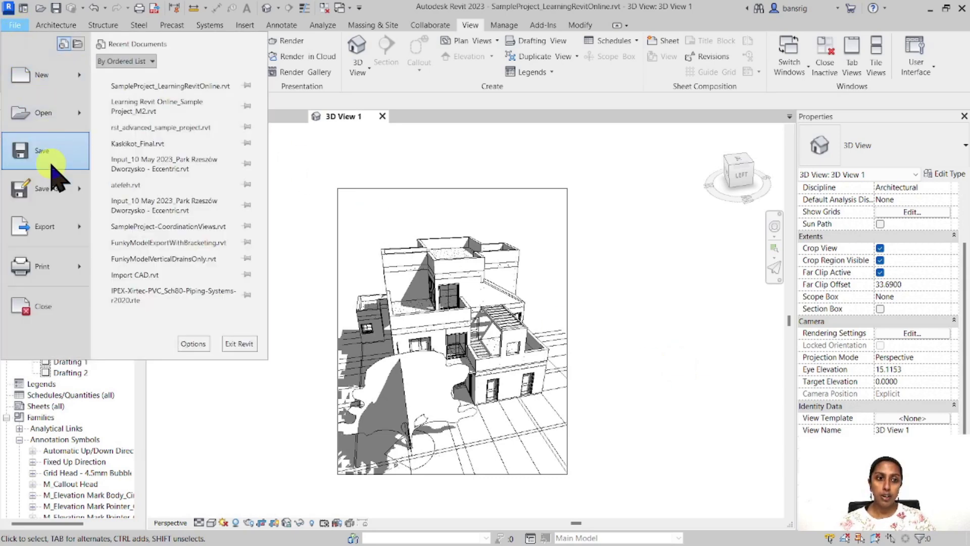
pyautogui.click(45, 229)
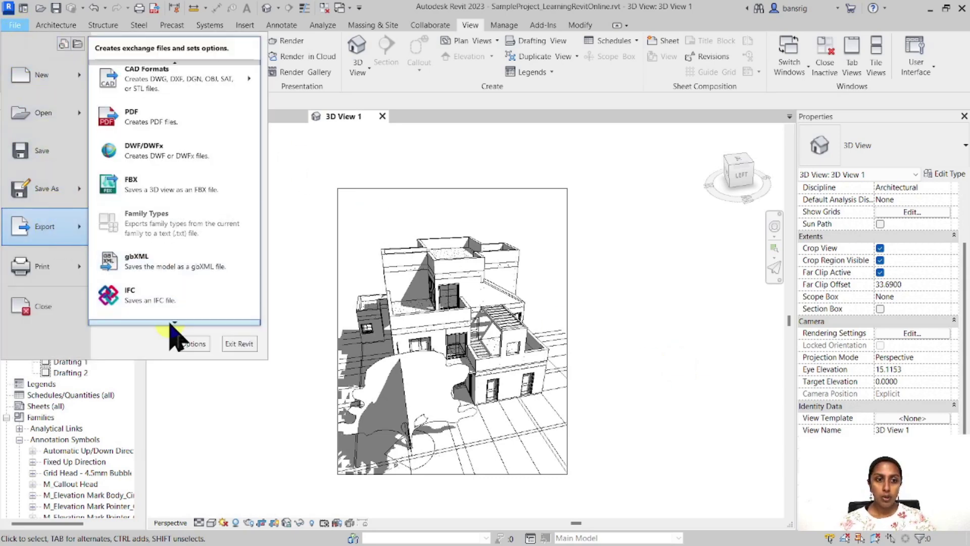
pyautogui.scroll(-3, 168, 317)
pyautogui.moveTo(164, 236)
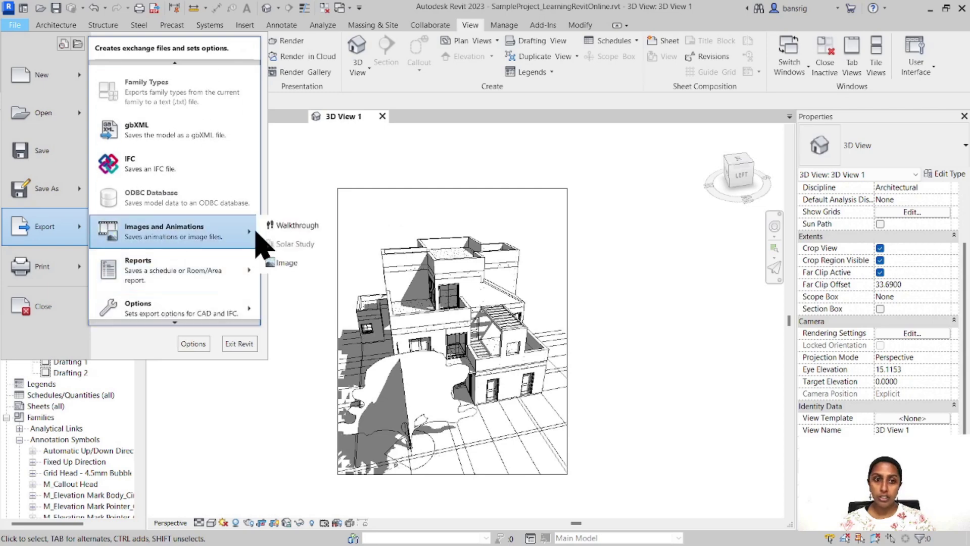
pyautogui.click(285, 263)
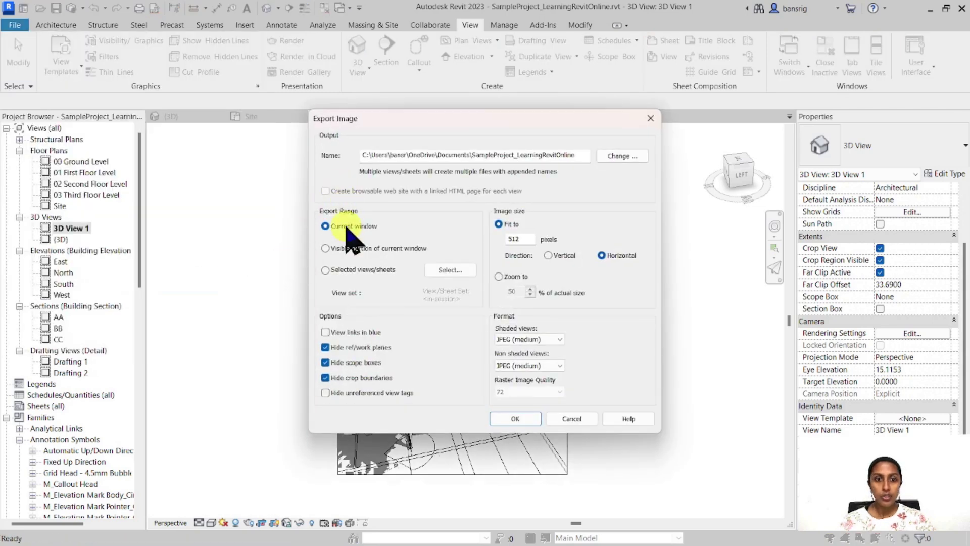
pyautogui.click(355, 271)
pyautogui.click(353, 228)
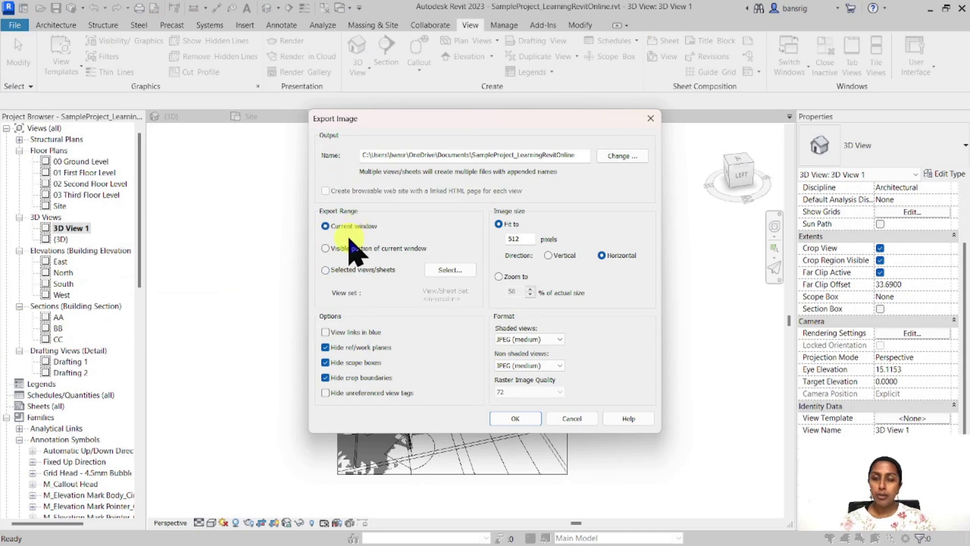
# - Set the output file to Perspective on the Desktop
pyautogui.click(631, 157)
pyautogui.click(260, 341)
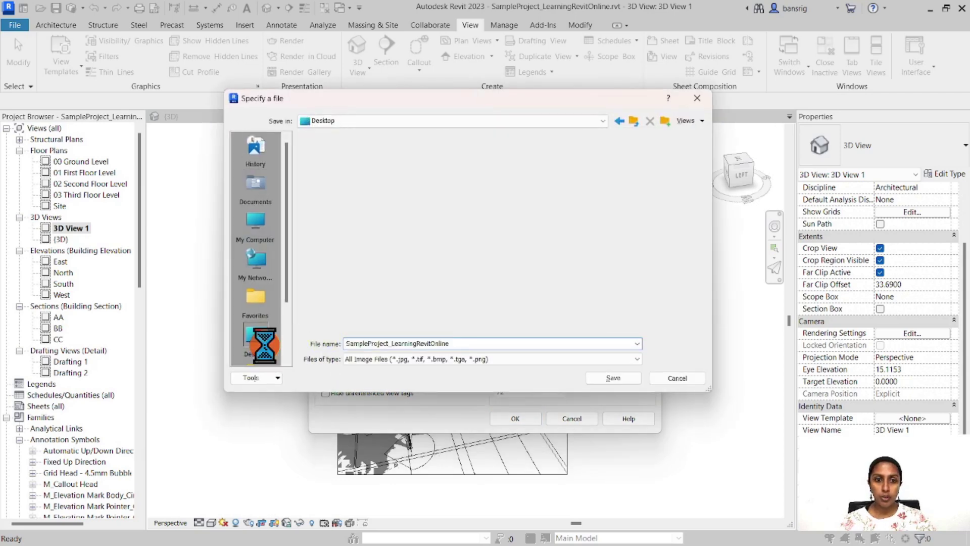
pyautogui.doubleClick(500, 343)
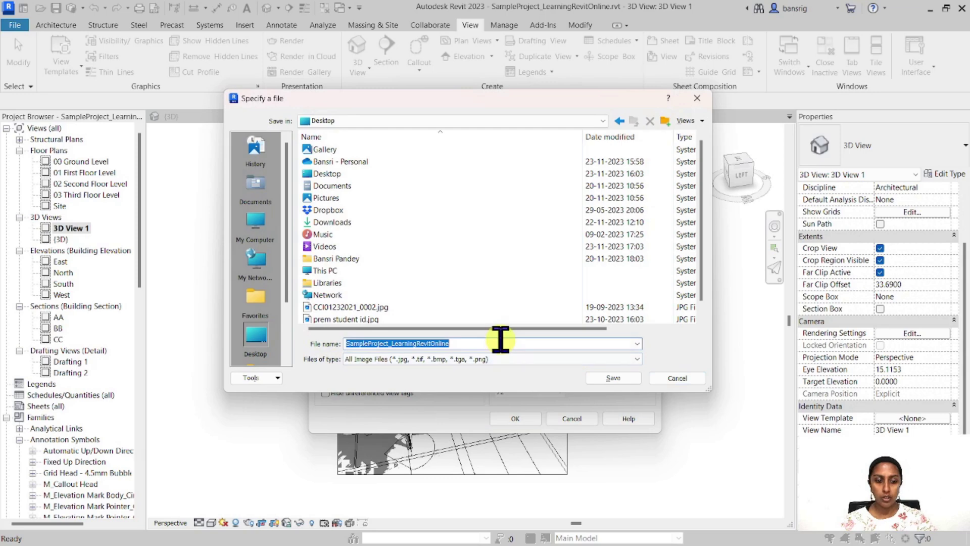
pyautogui.write('Perspectiv')
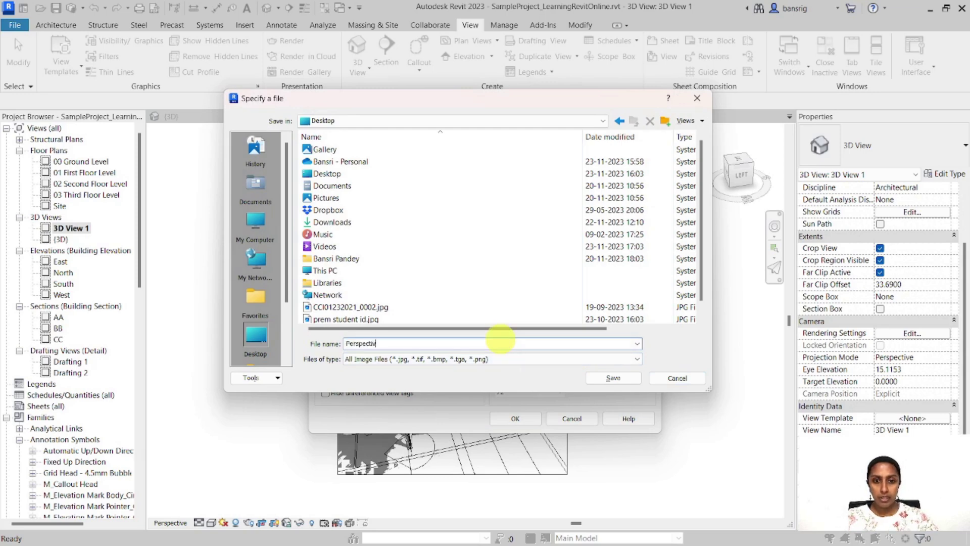
pyautogui.write('e')
pyautogui.press('Return')
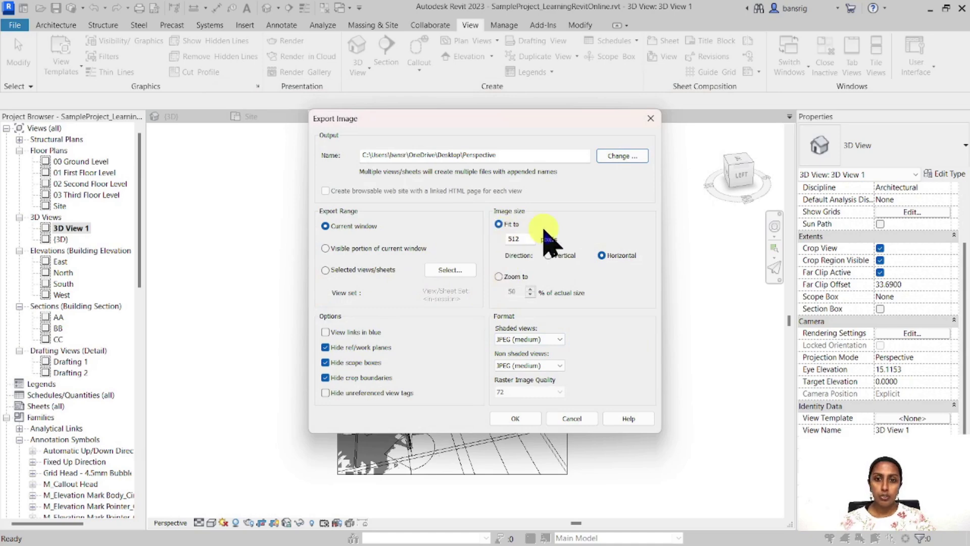
# - Export at 100% zoom as JPEG (medium), quality 72, and check the saved image
pyautogui.moveTo(445, 118); pyautogui.dragTo(683, 116)
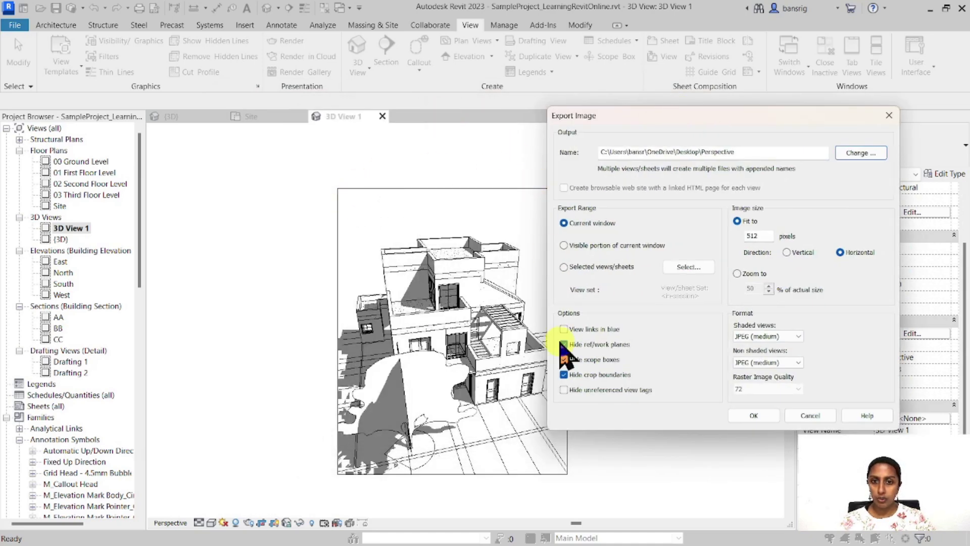
pyautogui.click(747, 273)
pyautogui.write('100')
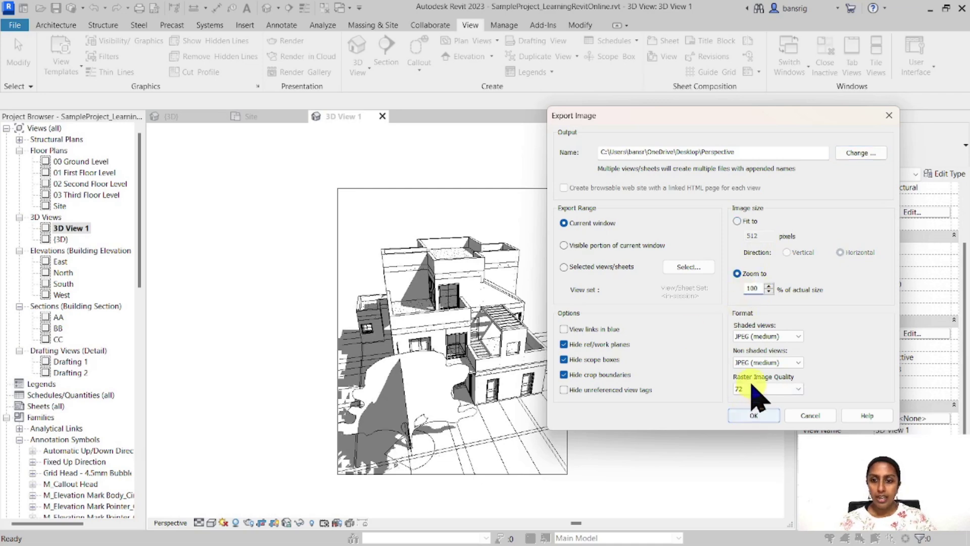
pyautogui.click(754, 389)
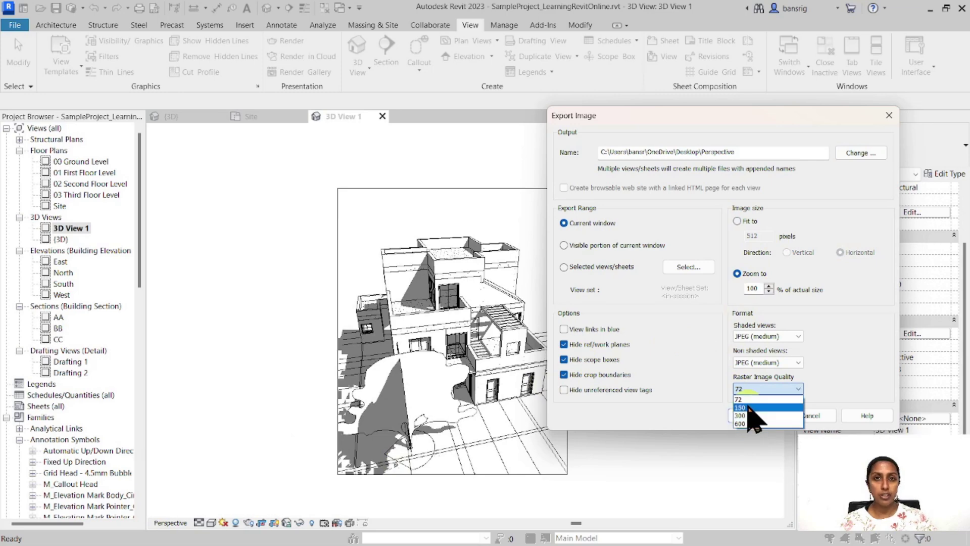
pyautogui.click(790, 390)
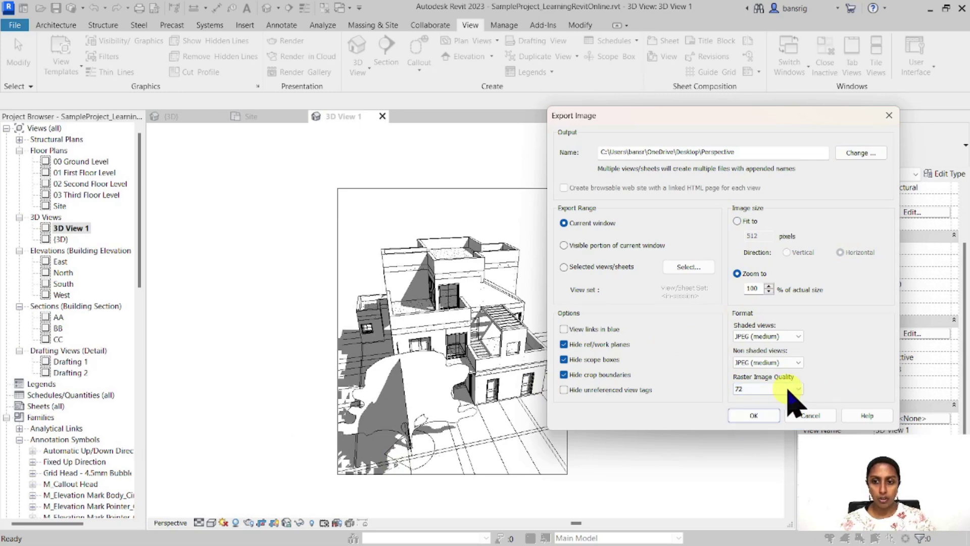
pyautogui.click(783, 335)
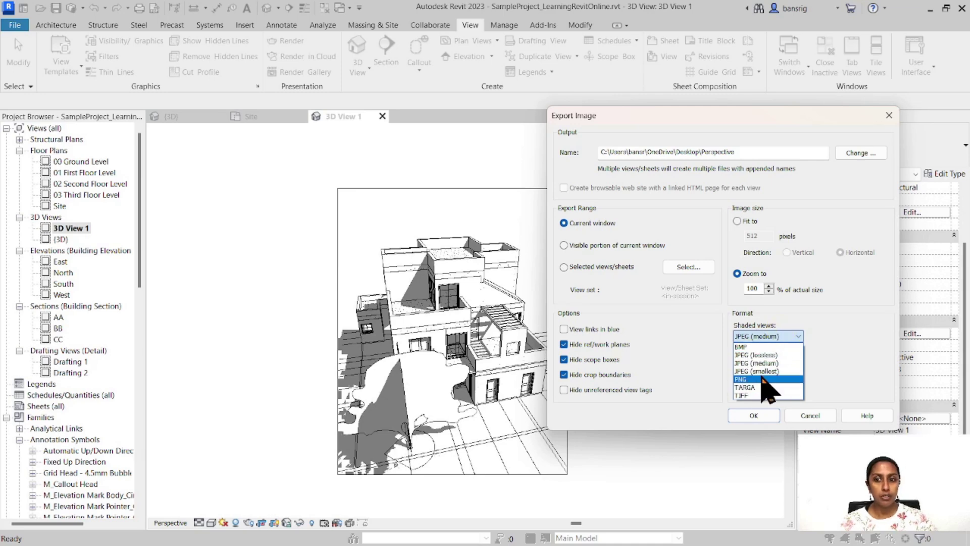
pyautogui.click(833, 329)
pyautogui.click(753, 416)
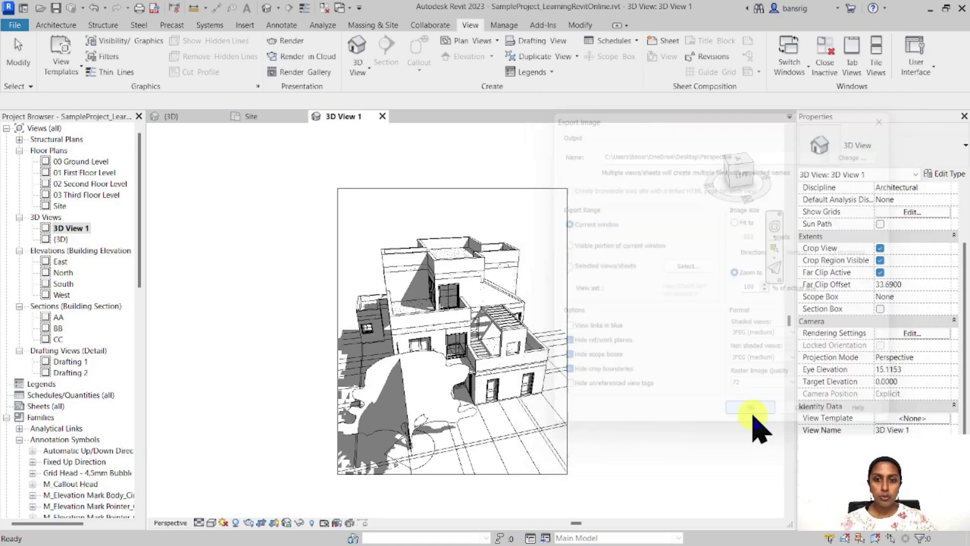
pyautogui.click(931, 8)
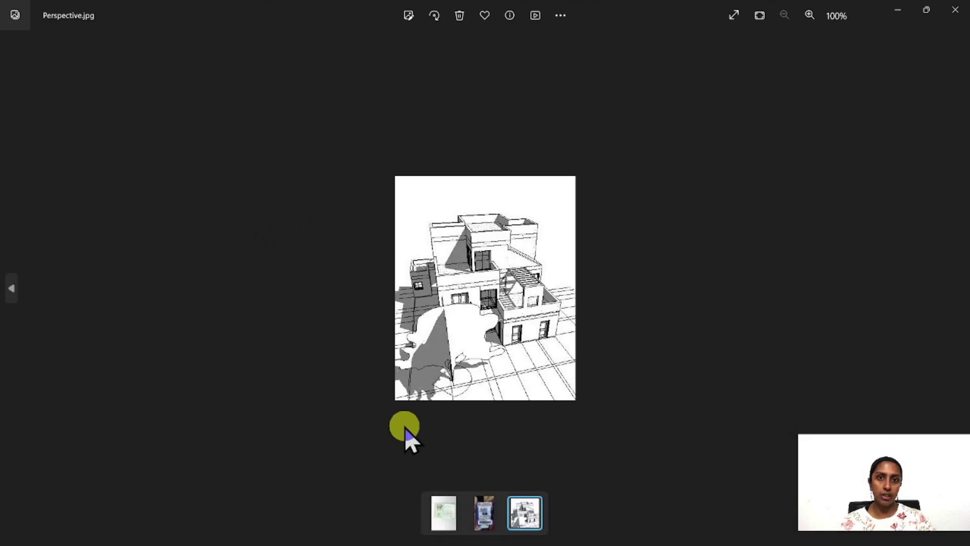
pyautogui.click(955, 10)
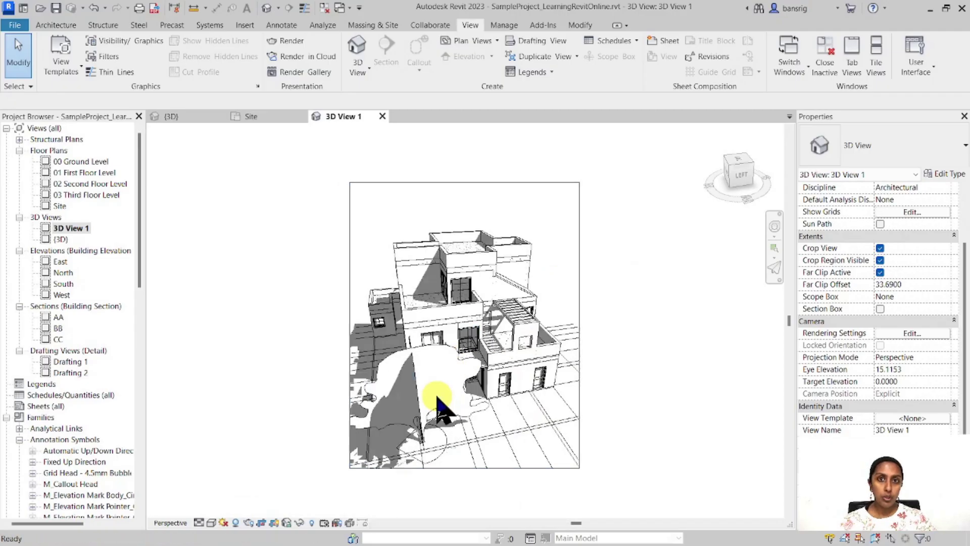
# - Use VG to uncheck the Grids annotation category in 3D View 1
pyautogui.press('v')
pyautogui.press('v')
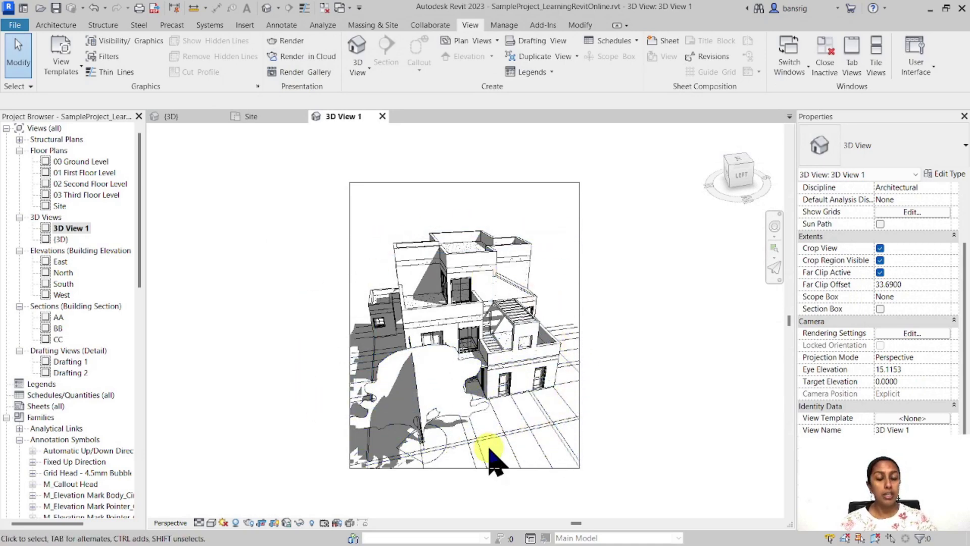
pyautogui.press('v')
pyautogui.press('g')
pyautogui.click(313, 60)
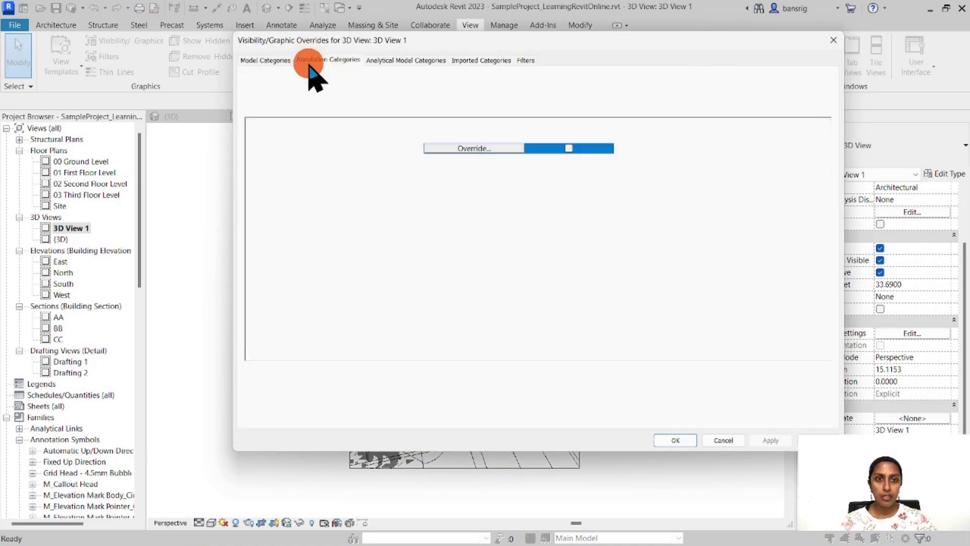
pyautogui.click(303, 260)
pyautogui.scroll(-12, 333, 313)
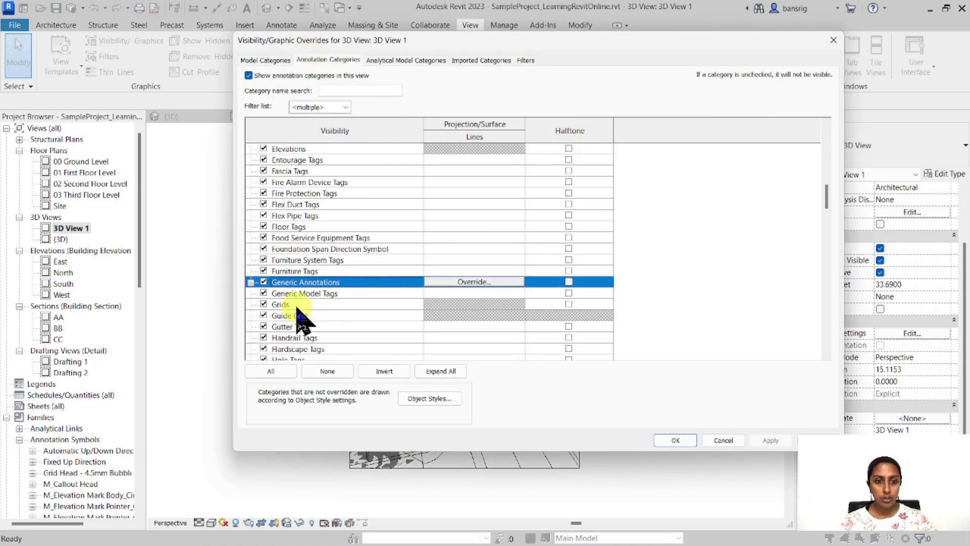
pyautogui.click(263, 303)
pyautogui.click(674, 440)
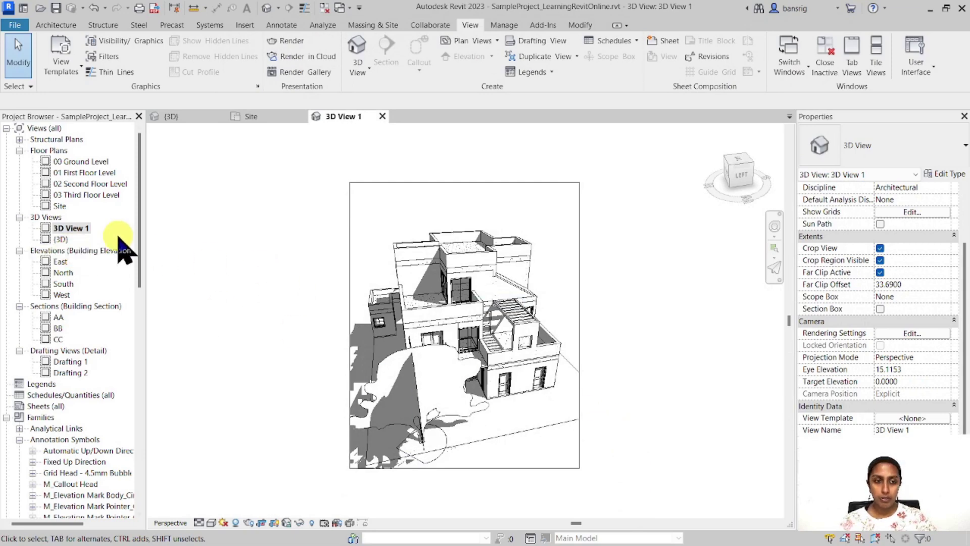
# - Open 00 Ground Level, start a Camera, and place its eye near the front room's upper wall
pyautogui.doubleClick(76, 161)
pyautogui.moveTo(479, 350)
pyautogui.mouseDown(button='middle')
pyautogui.moveTo(490, 376)
pyautogui.moveTo(577, 336)
pyautogui.mouseUp(button='middle')
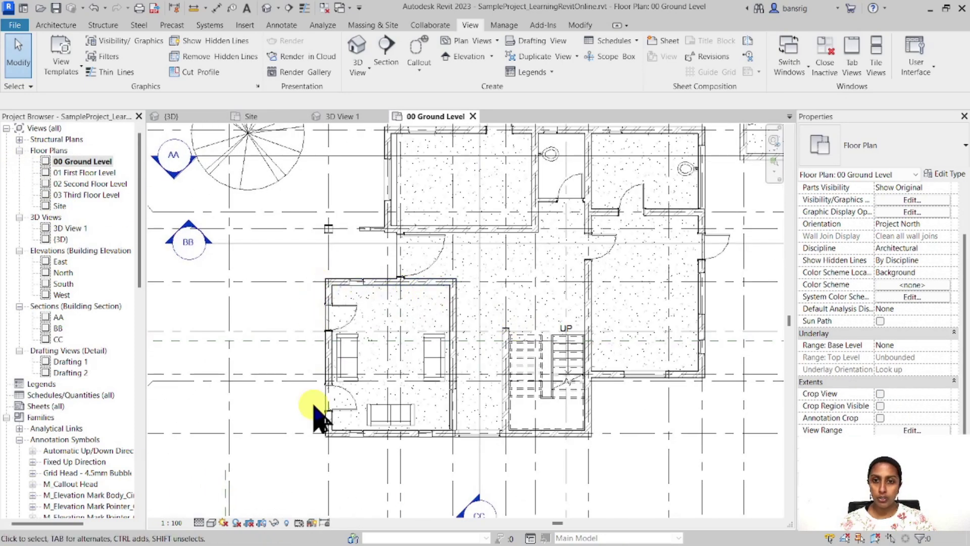
pyautogui.click(353, 71)
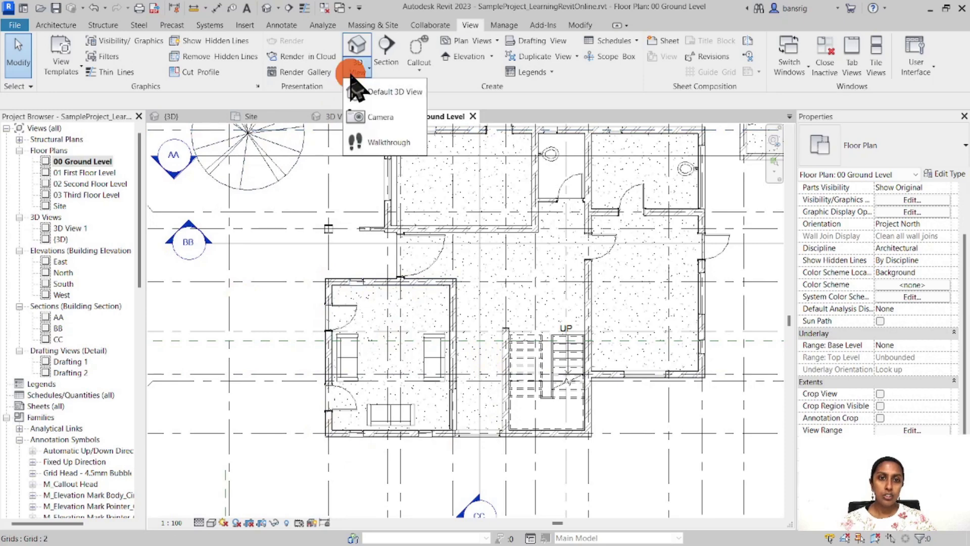
pyautogui.click(379, 117)
pyautogui.scroll(3, 386, 308)
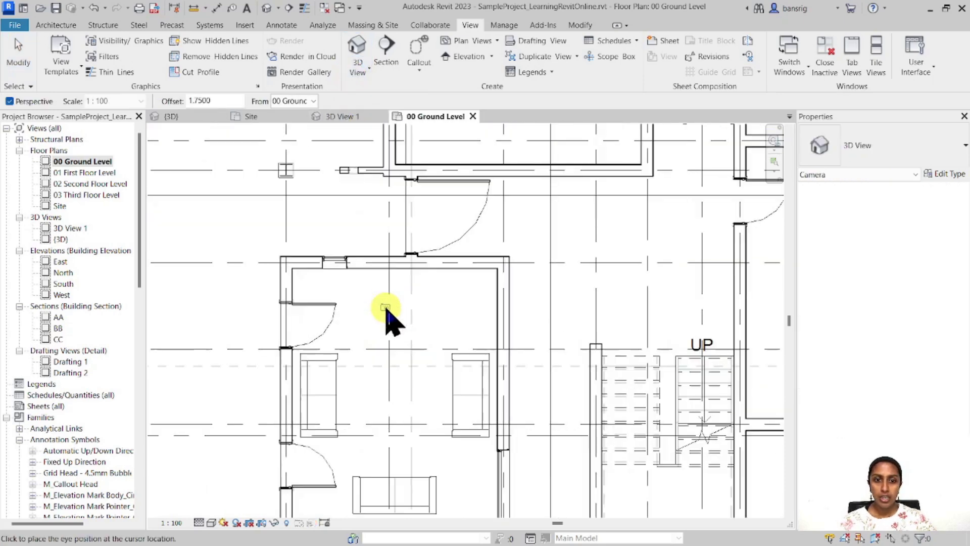
pyautogui.click(393, 279)
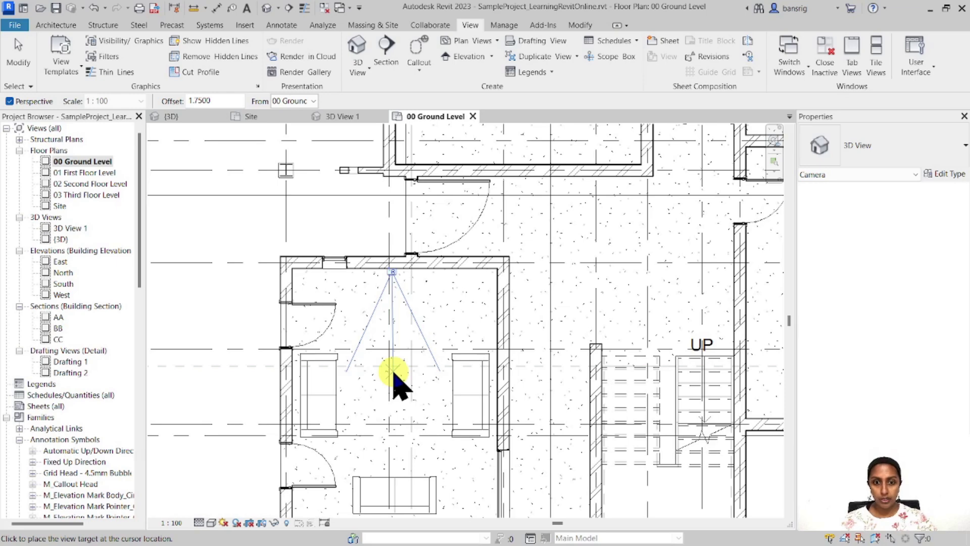
pyautogui.scroll(-3, 394, 376)
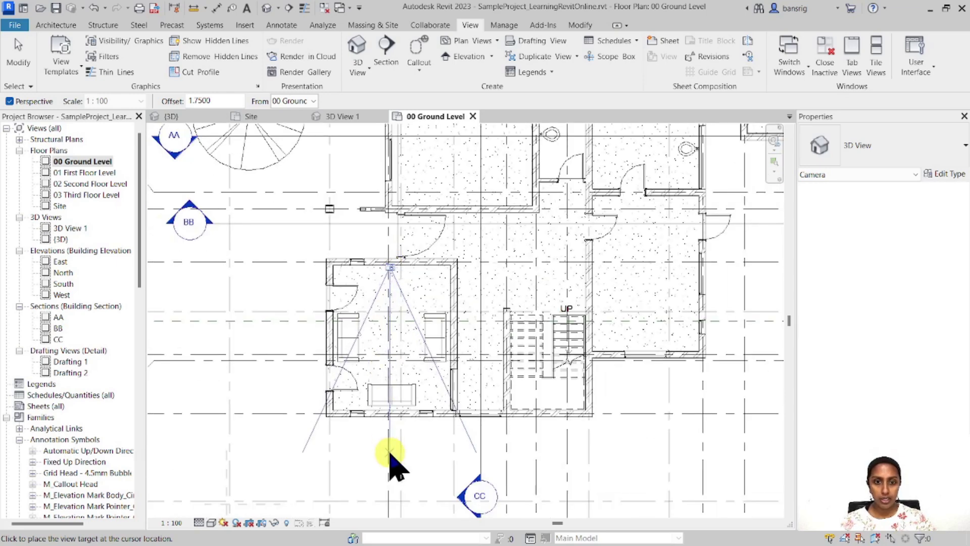
pyautogui.scroll(2, 390, 453)
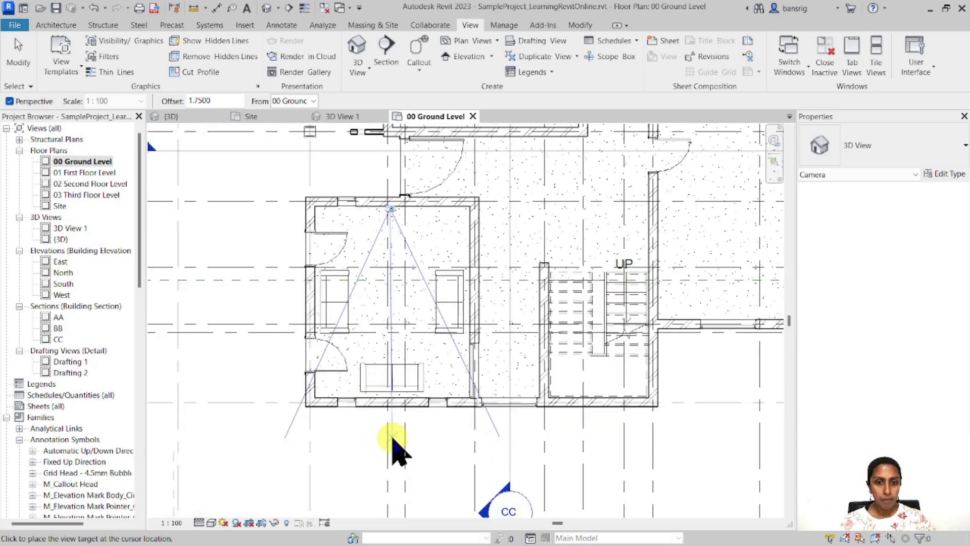
# - Place the camera target below the room, then enlarge the 3D View 2 crop on all four sides
pyautogui.click(393, 439)
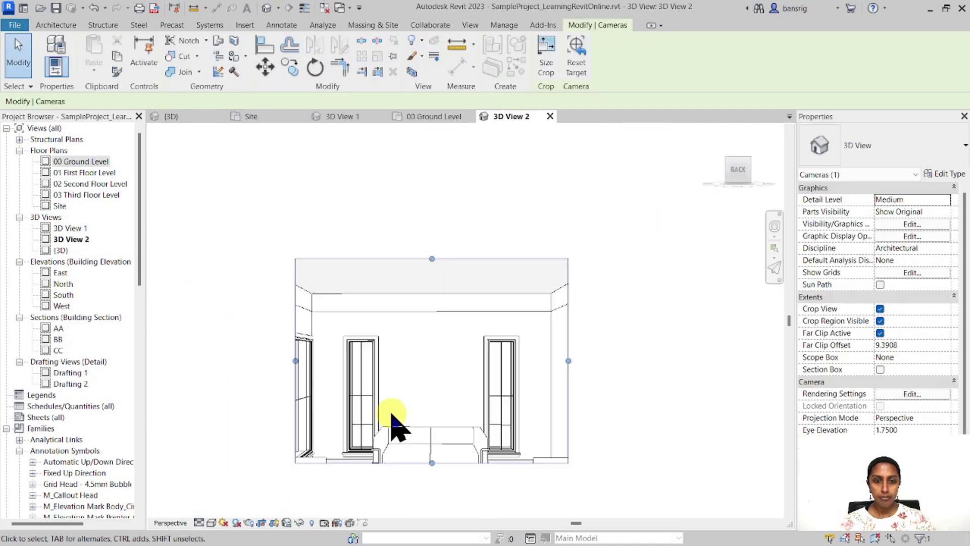
pyautogui.moveTo(431, 446); pyautogui.dragTo(415, 504)
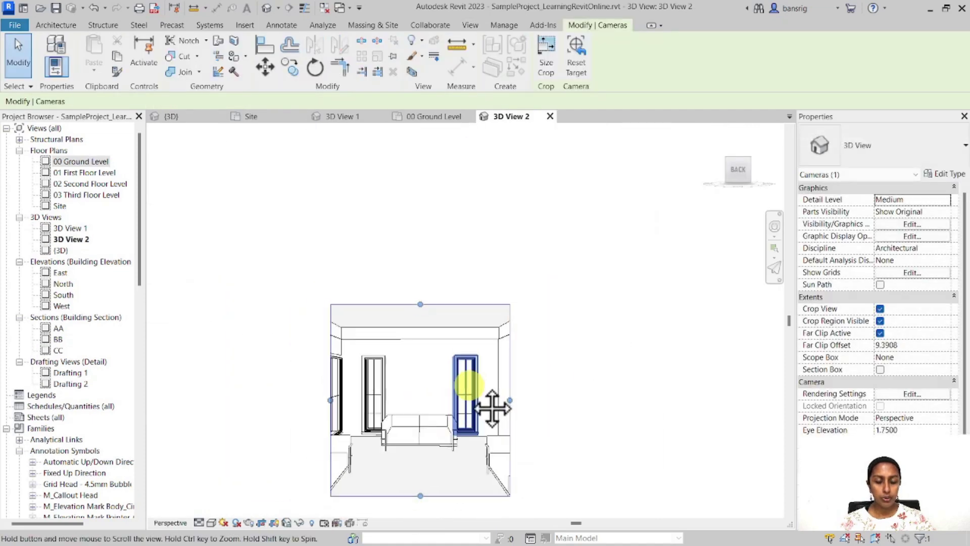
pyautogui.moveTo(356, 324); pyautogui.dragTo(283, 323)
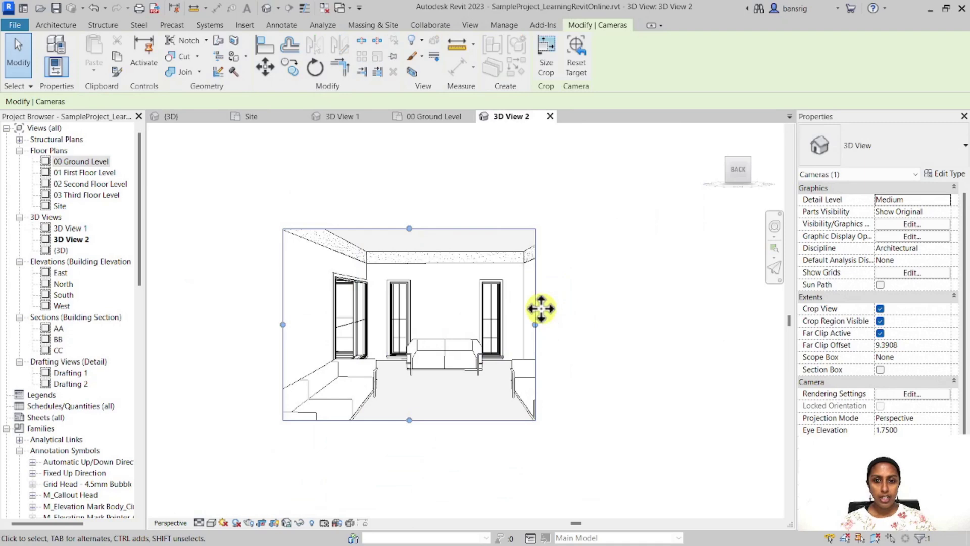
pyautogui.moveTo(535, 324); pyautogui.dragTo(641, 329)
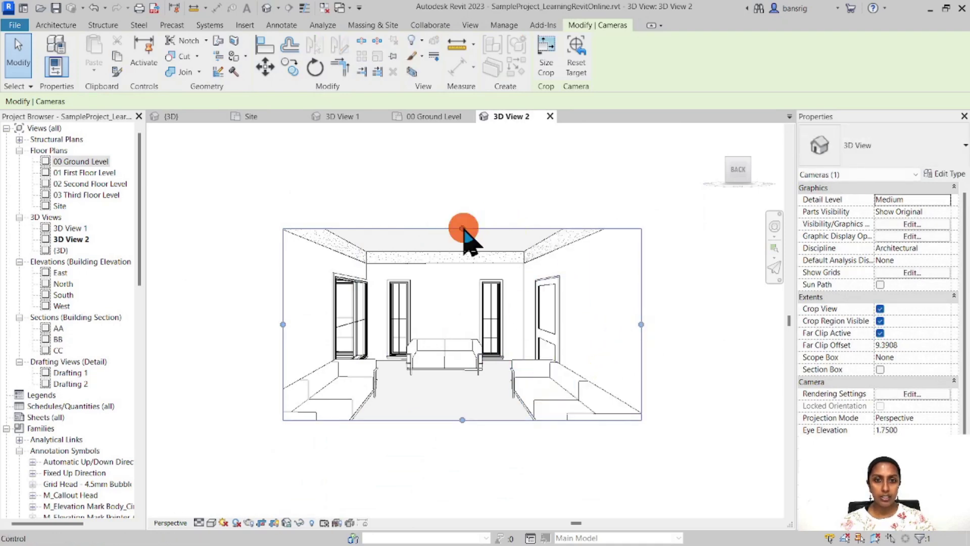
pyautogui.moveTo(461, 229); pyautogui.dragTo(470, 212)
pyautogui.moveTo(462, 419); pyautogui.dragTo(463, 485)
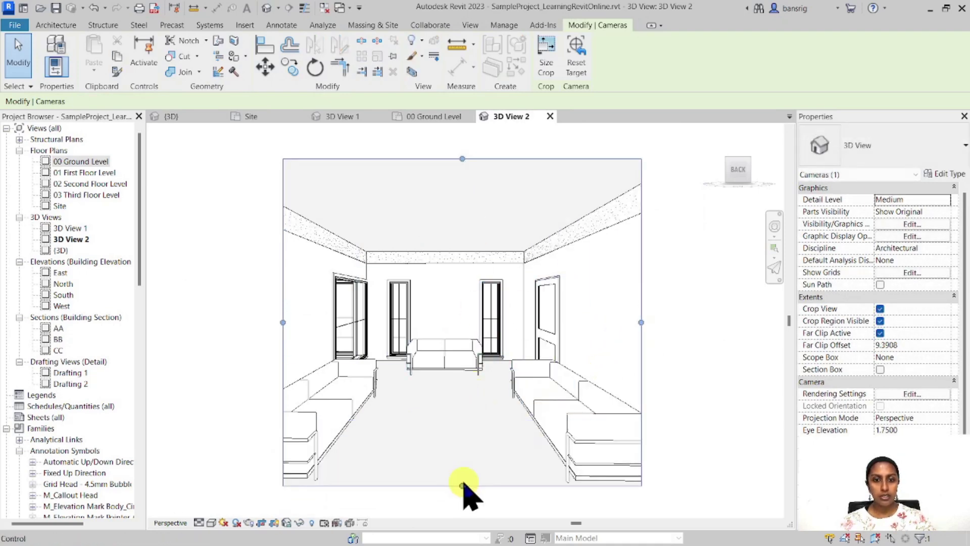
pyautogui.moveTo(736, 444)
pyautogui.mouseDown(button='middle')
pyautogui.moveTo(738, 459)
pyautogui.moveTo(740, 441)
pyautogui.mouseUp(button='middle')
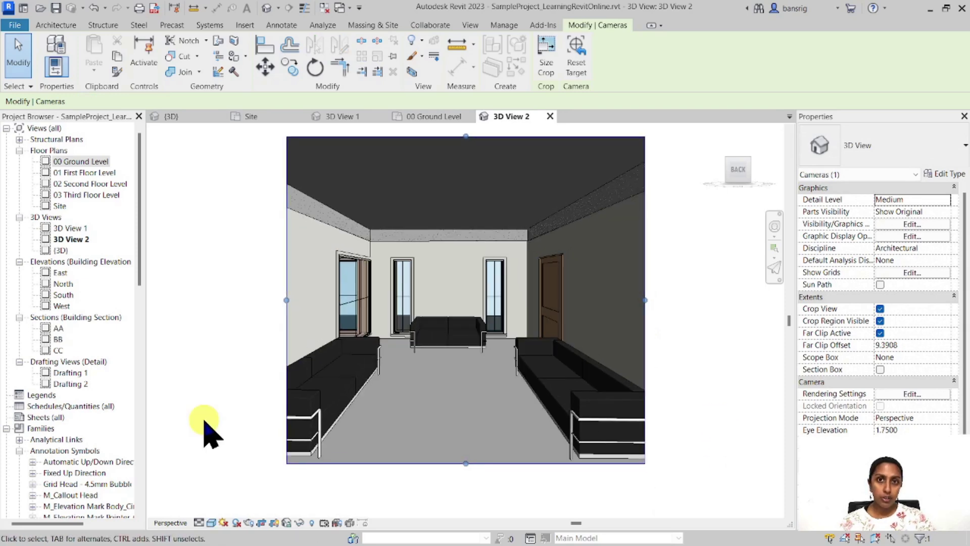
# - Open the Site plan, start a Camera, and place its eye west of the house
pyautogui.doubleClick(59, 206)
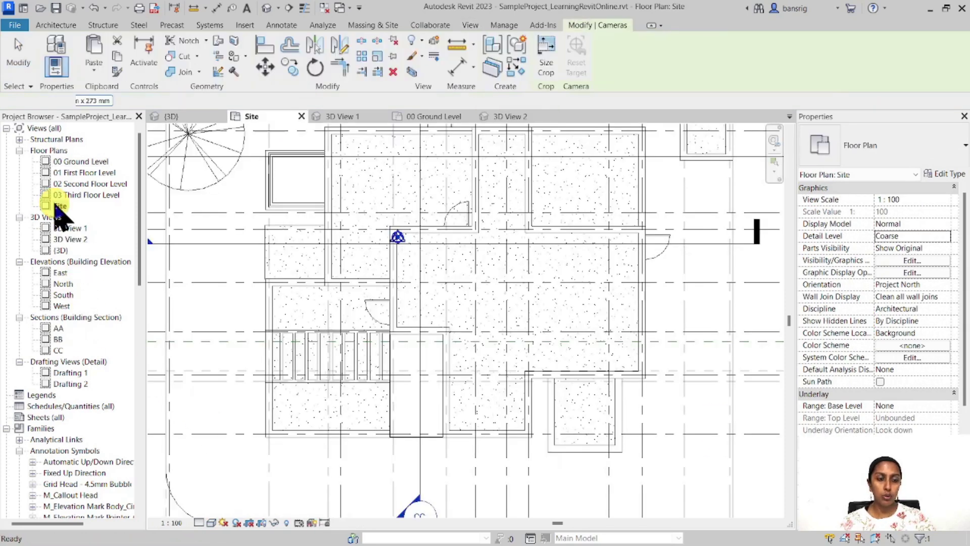
pyautogui.scroll(-3, 450, 331)
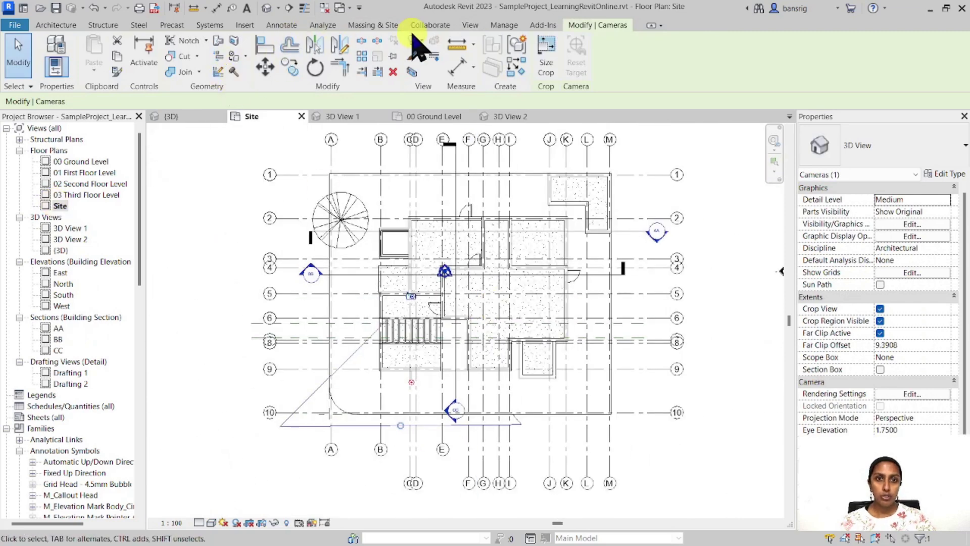
pyautogui.click(470, 24)
pyautogui.click(358, 67)
pyautogui.click(374, 117)
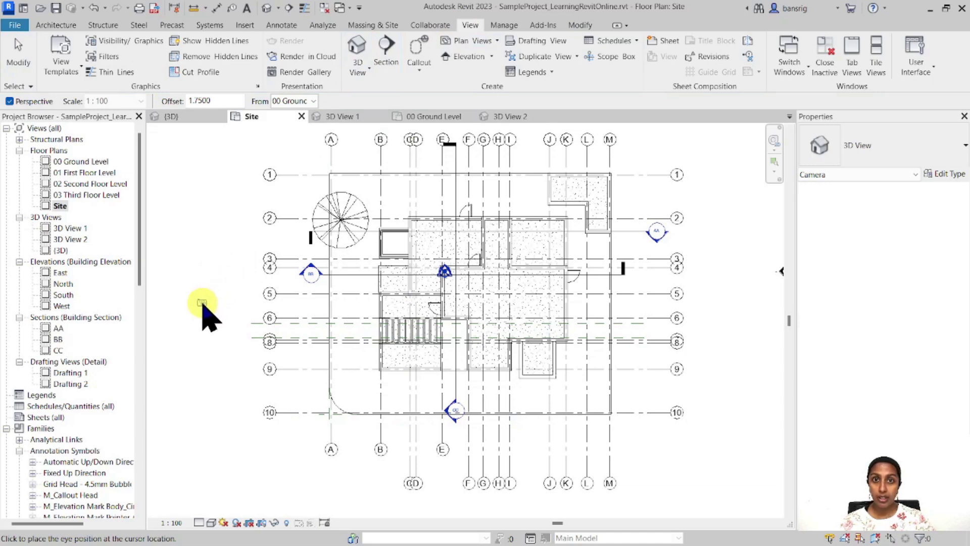
pyautogui.click(202, 303)
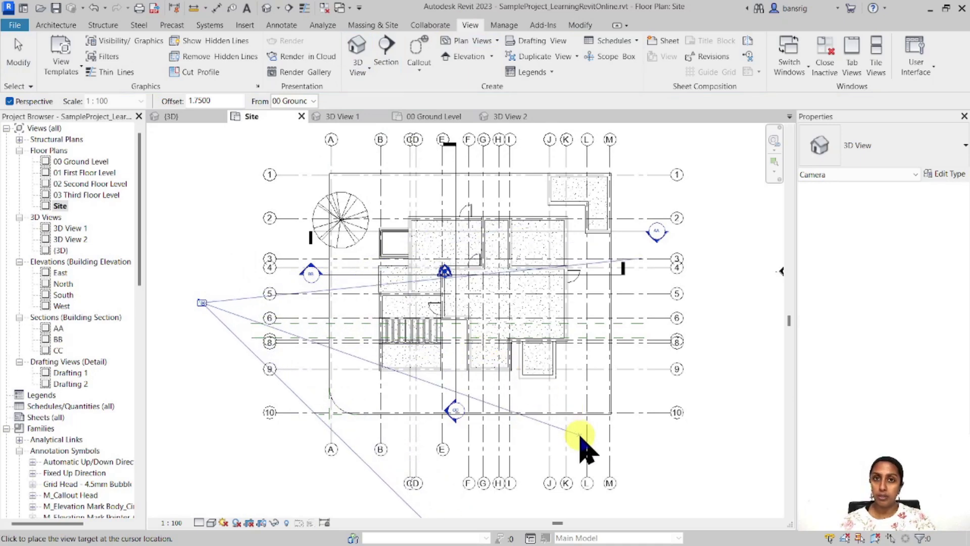
# - Set the target beyond the house, raise the crop top, and hide the Hawthorn tree in view
pyautogui.click(609, 312)
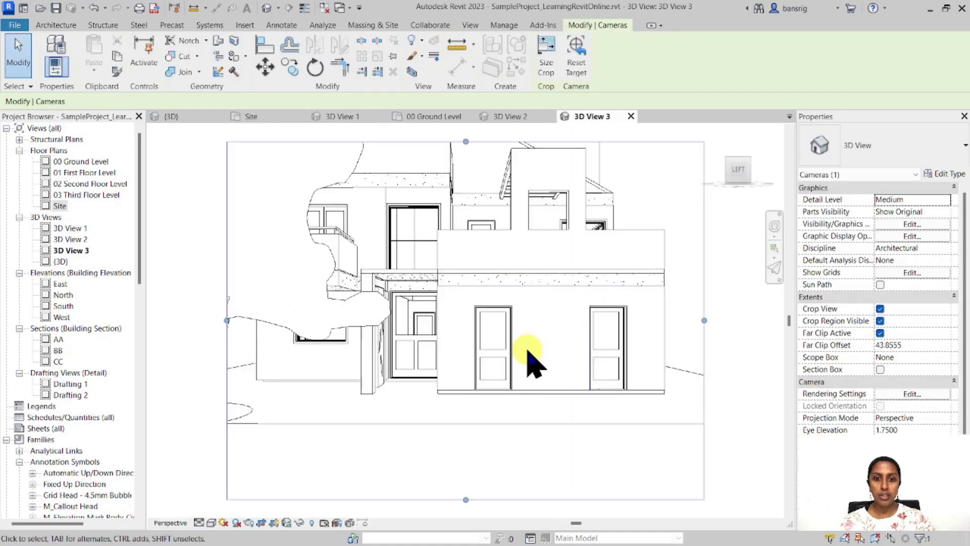
pyautogui.moveTo(486, 232); pyautogui.dragTo(486, 166)
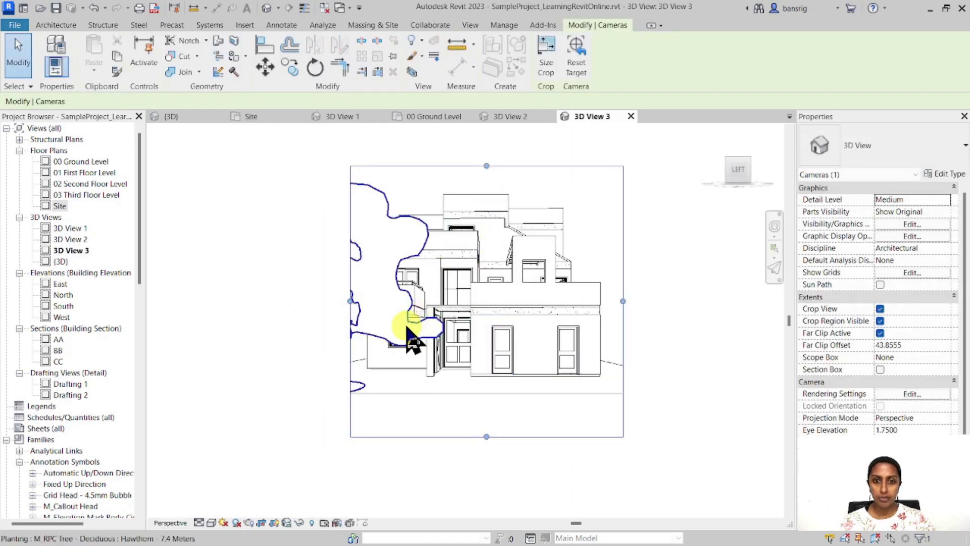
pyautogui.click(385, 207)
pyautogui.rightClick(380, 206)
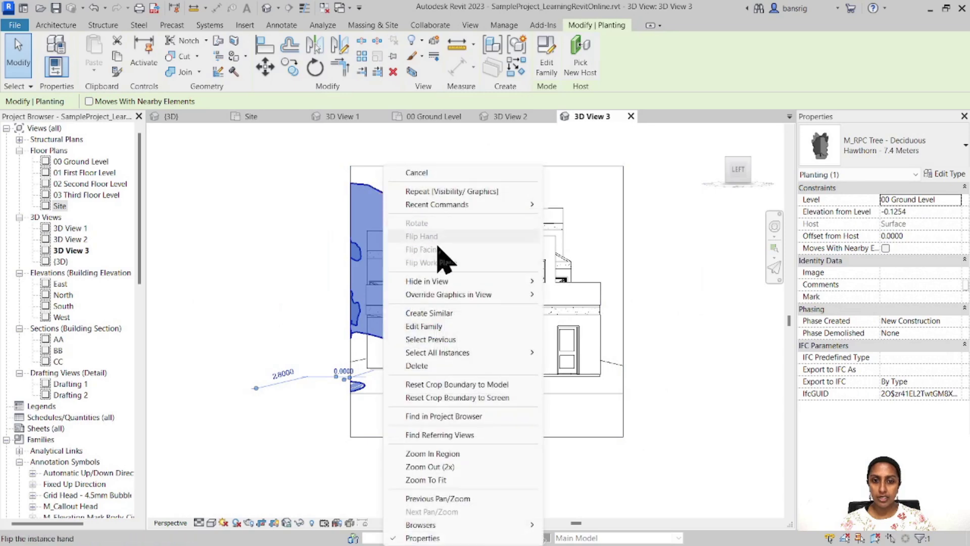
pyautogui.click(510, 281)
pyautogui.click(578, 282)
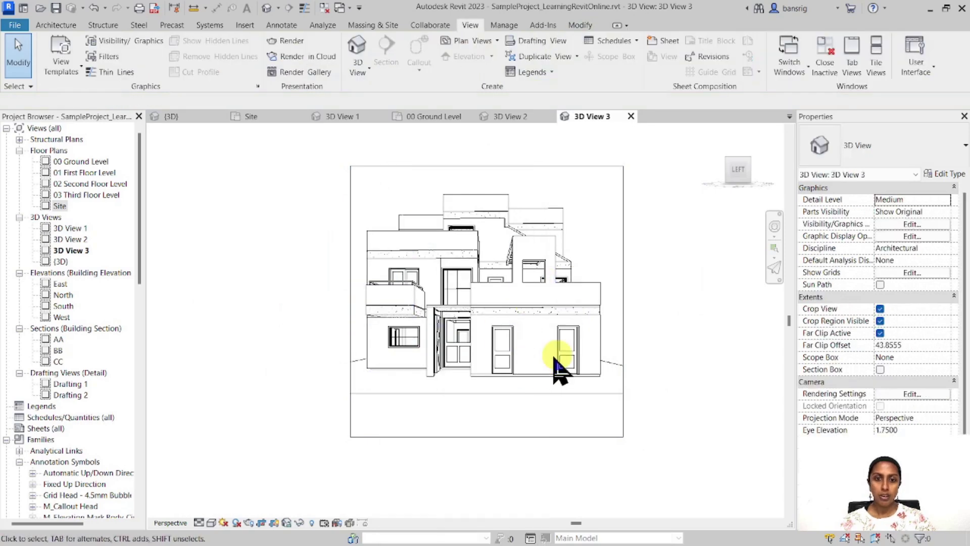
pyautogui.click(623, 251)
pyautogui.click(640, 294)
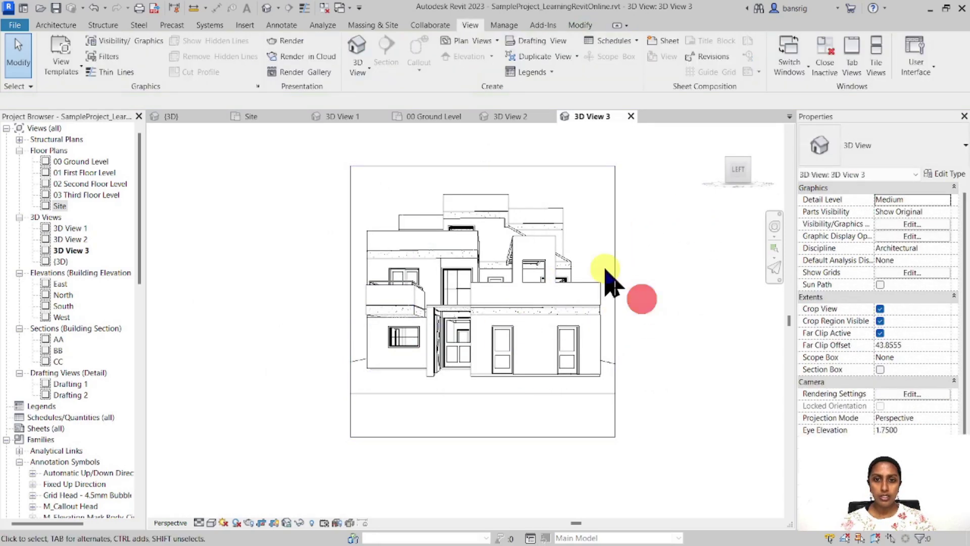
pyautogui.scroll(2, 462, 202)
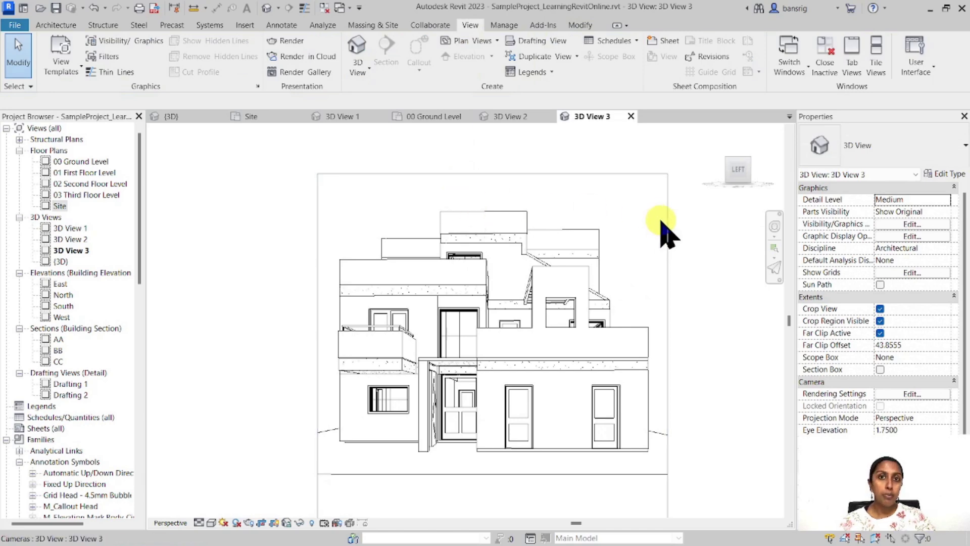
pyautogui.scroll(-2, 436, 320)
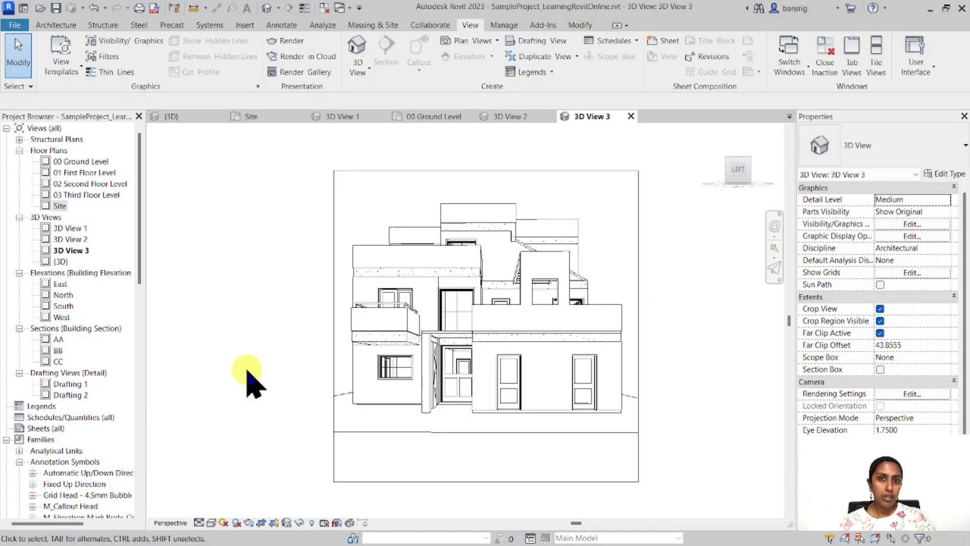
pyautogui.click(211, 522)
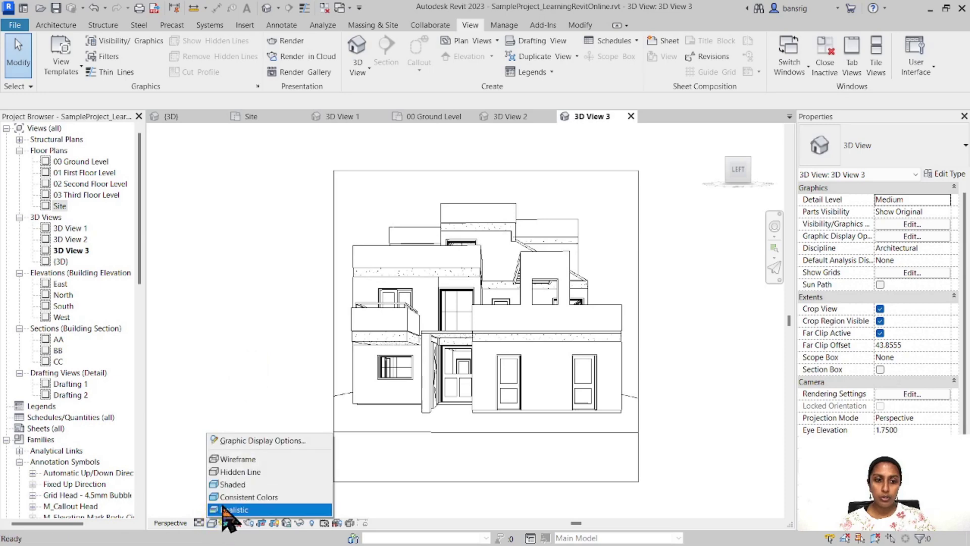
pyautogui.click(232, 485)
pyautogui.click(211, 522)
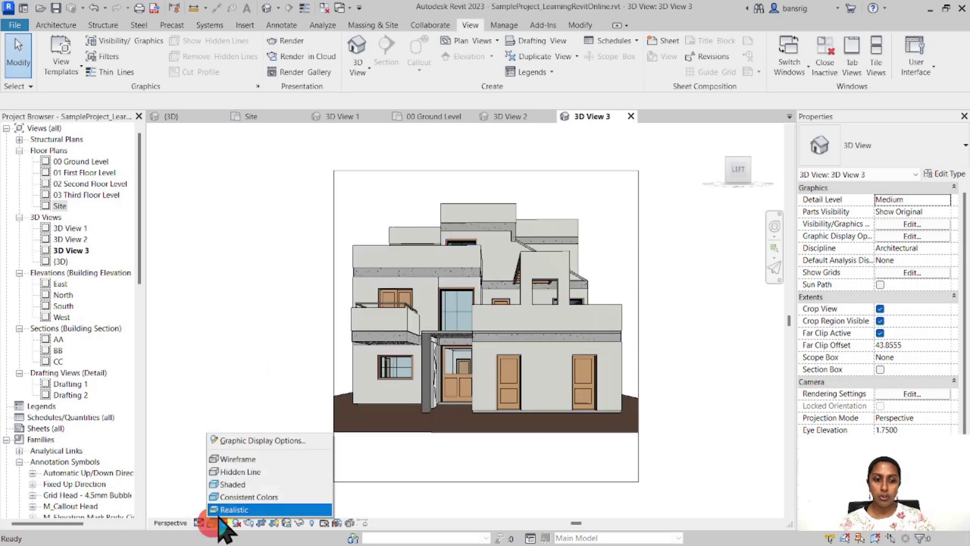
pyautogui.click(228, 509)
pyautogui.click(211, 522)
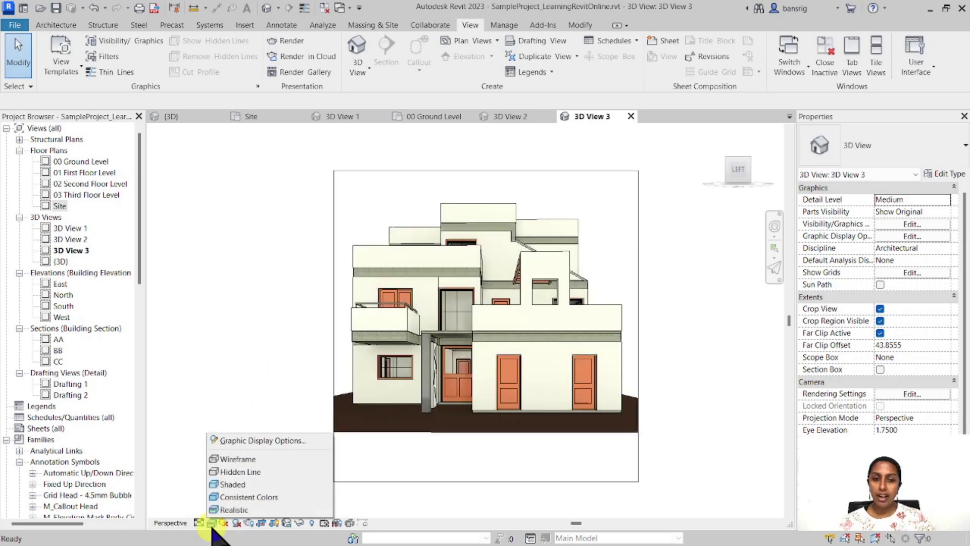
pyautogui.click(230, 471)
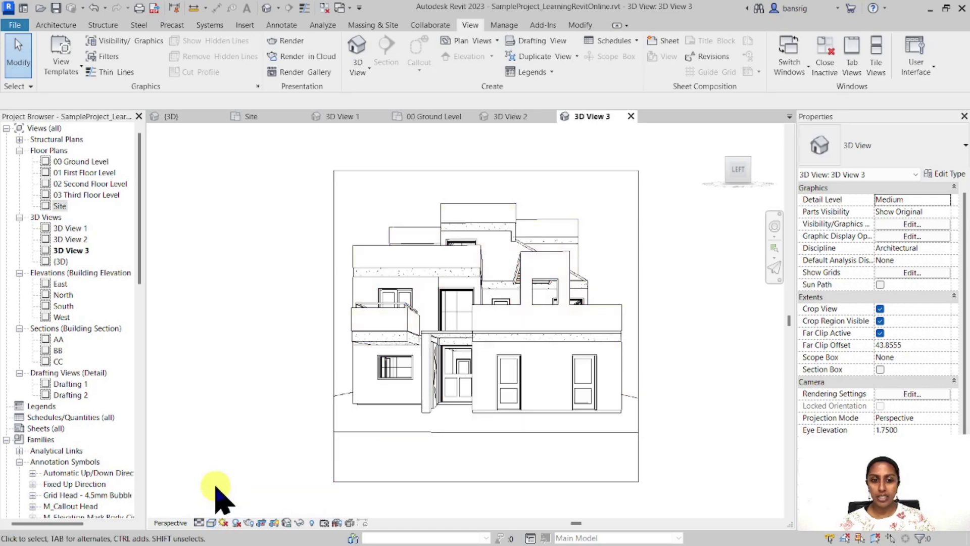
pyautogui.click(212, 522)
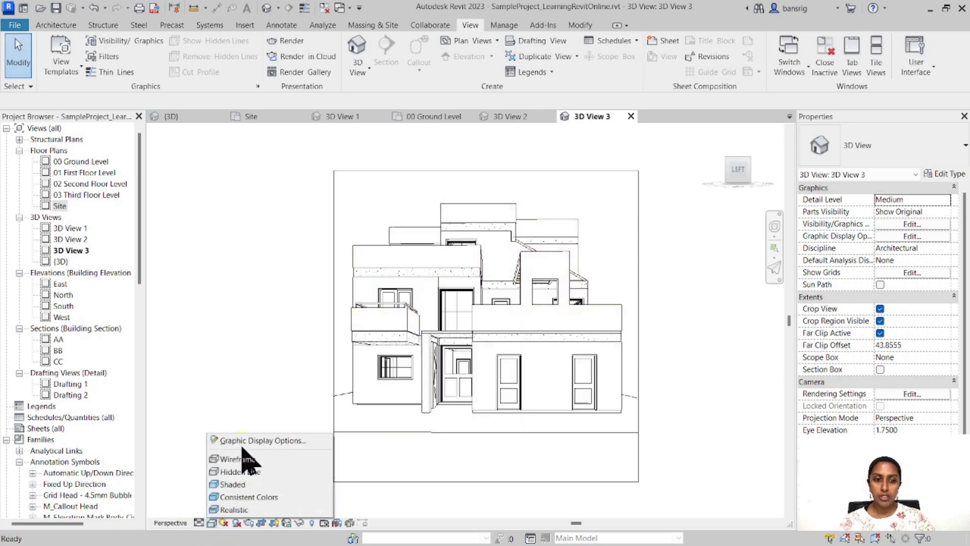
# - Enable sketchy lines with Jitter 4 and Extension 10 in Graphic Display Options
pyautogui.click(238, 380)
pyautogui.click(632, 210)
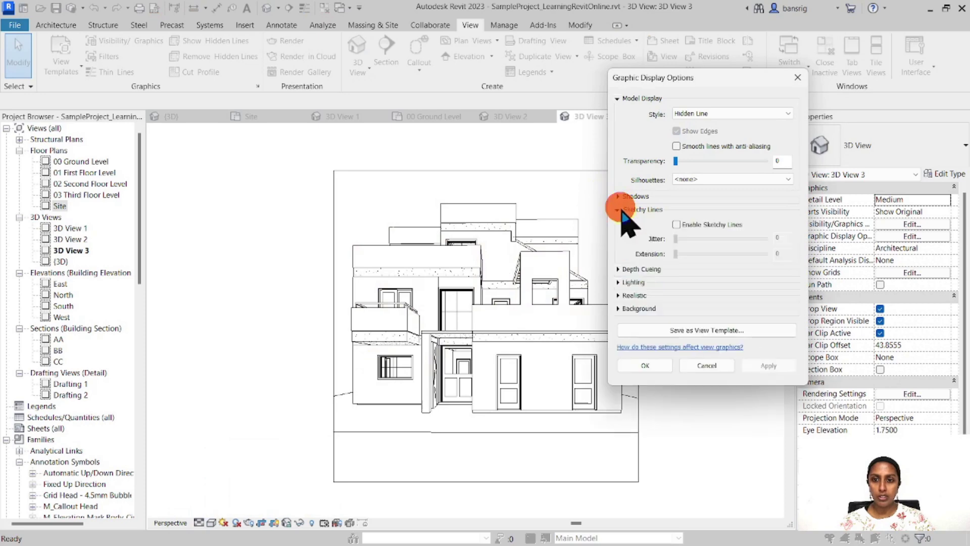
pyautogui.click(677, 224)
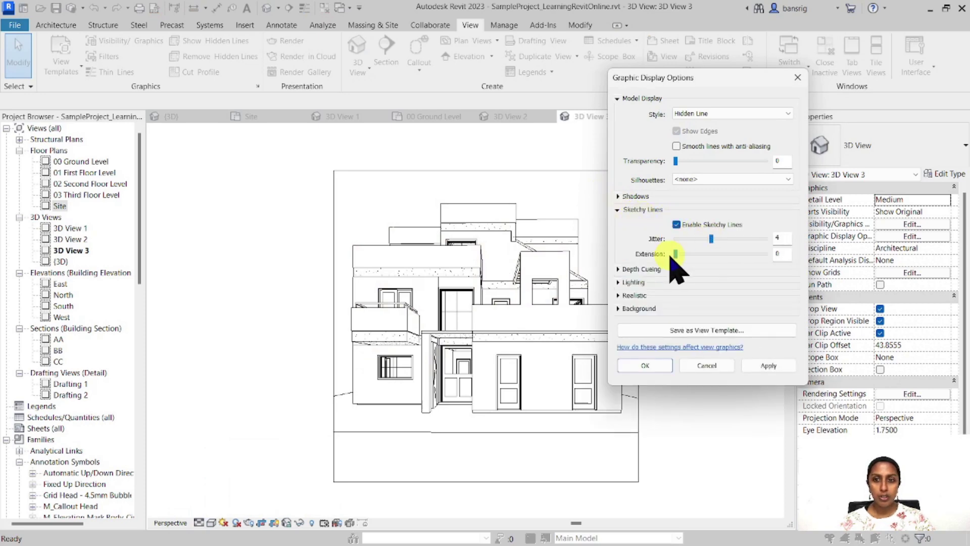
pyautogui.moveTo(676, 253); pyautogui.dragTo(768, 253)
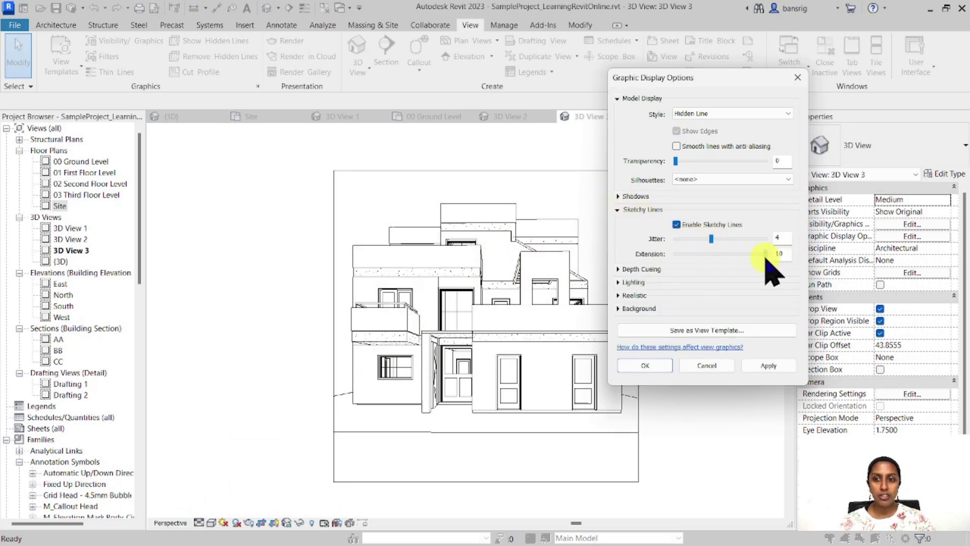
pyautogui.click(645, 365)
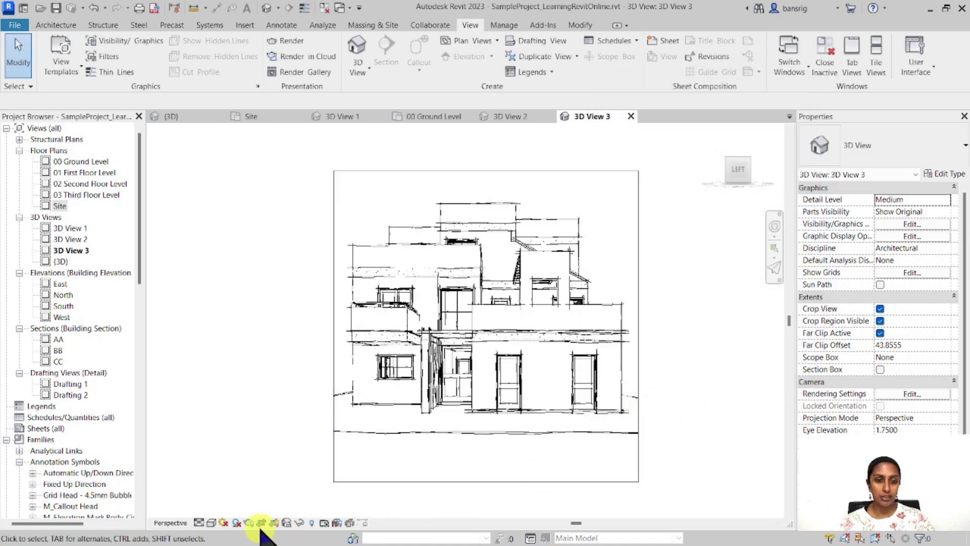
# - Turn shadows on in 3D View 3
pyautogui.click(237, 523)
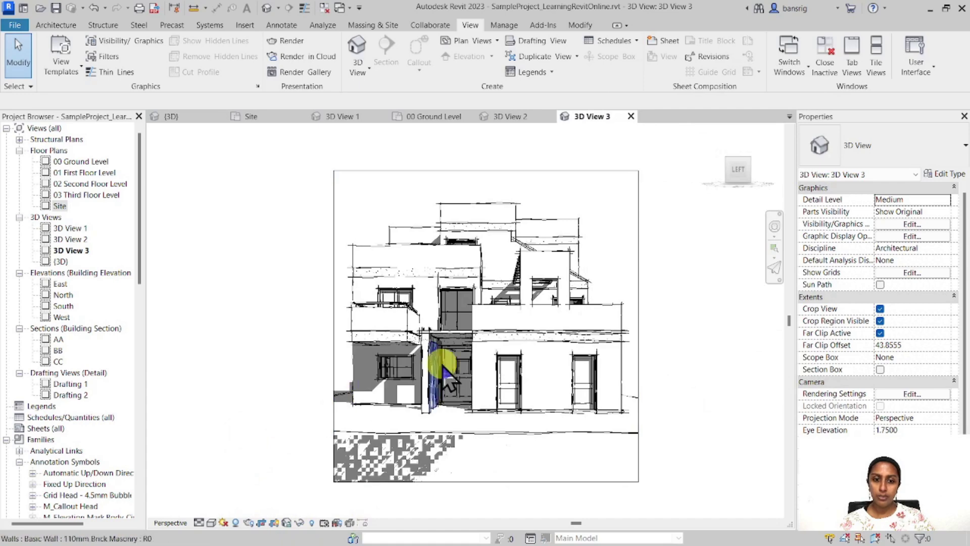
pyautogui.scroll(1, 465, 369)
pyautogui.scroll(-1, 401, 462)
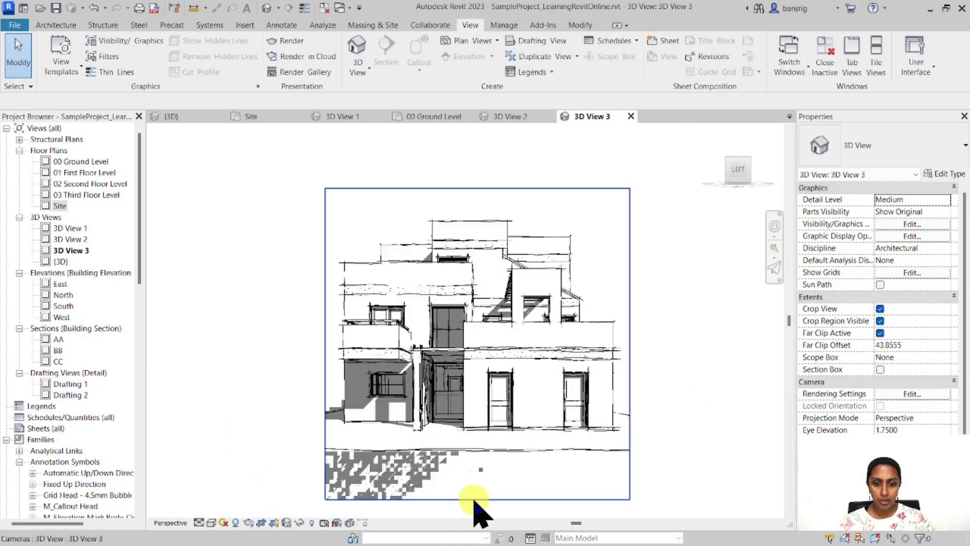
# - Raise the crop frame's bottom edge to cut the ground out of the view
pyautogui.click(476, 499)
pyautogui.moveTo(476, 466); pyautogui.dragTo(477, 444)
pyautogui.click(667, 434)
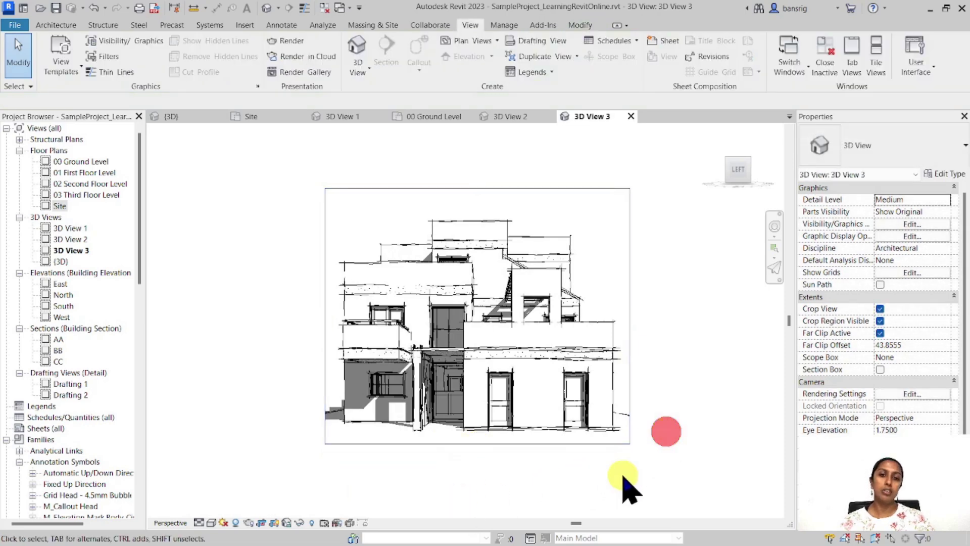
pyautogui.scroll(1, 498, 493)
pyautogui.scroll(1, 444, 493)
pyautogui.moveTo(439, 472); pyautogui.dragTo(454, 508, button='middle')
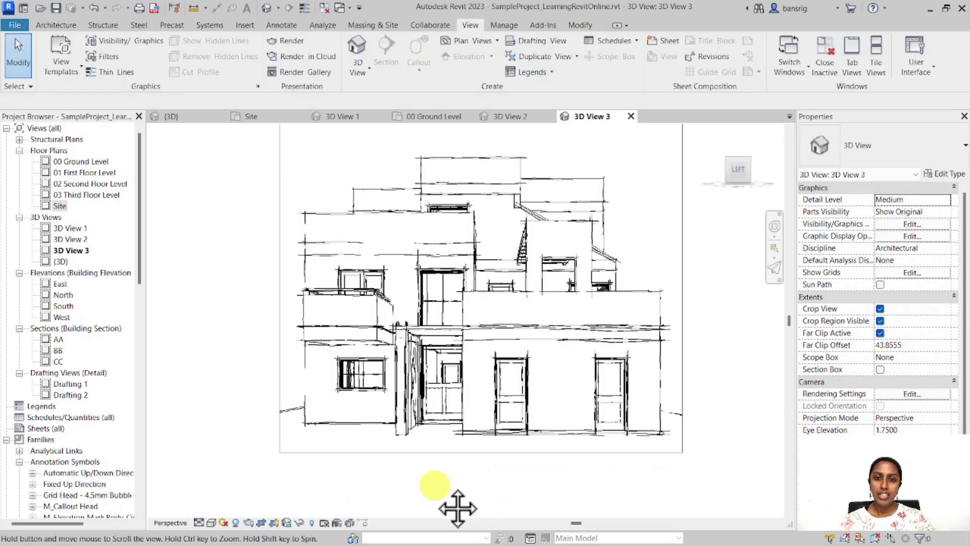